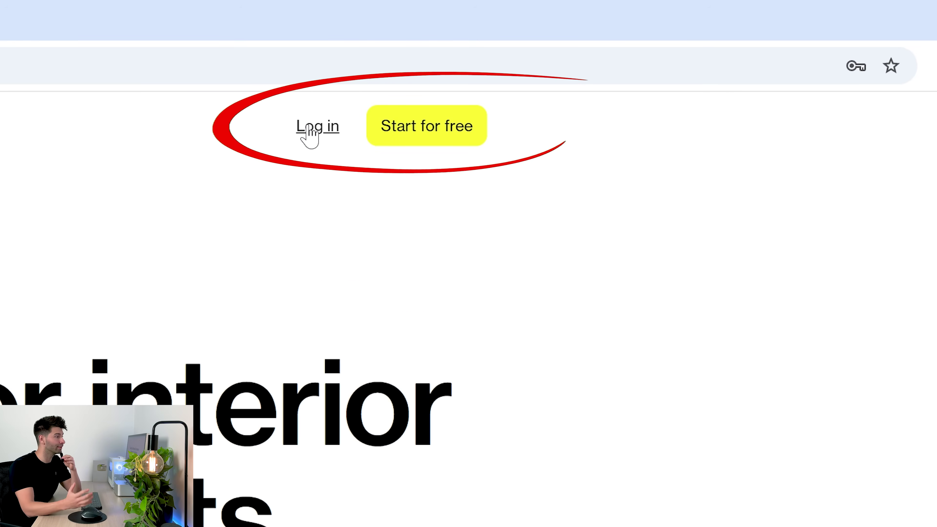
Log in and look over the Time Tracking page with its project filter, plus the To-Do List and Studio pages.
click(308, 127)
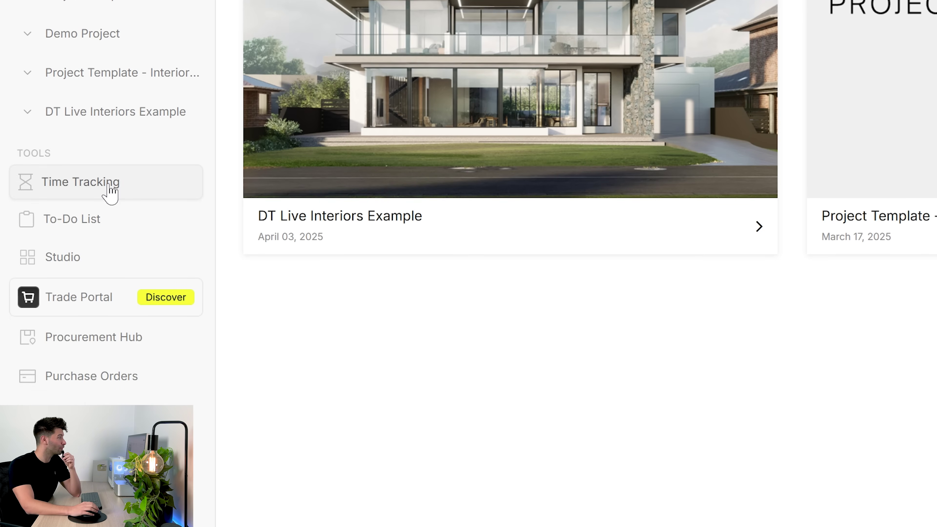
click(110, 188)
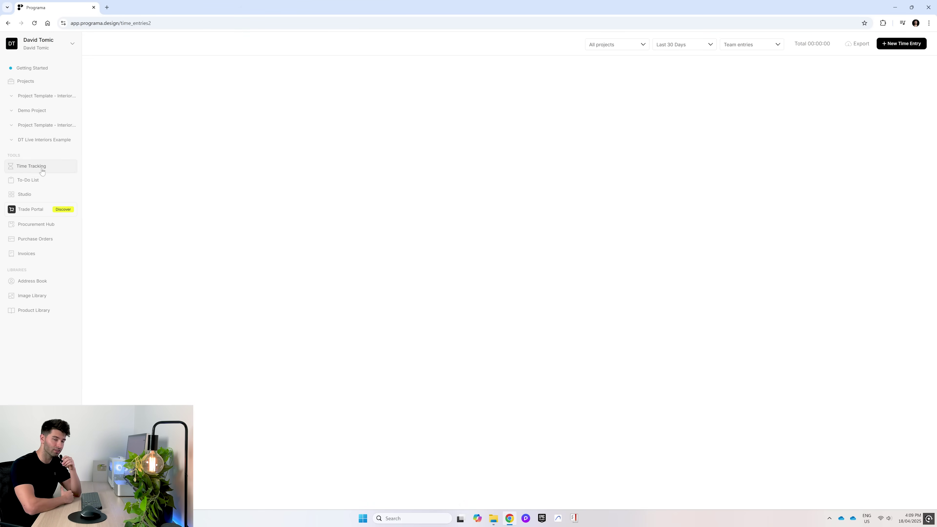
click(620, 46)
click(551, 49)
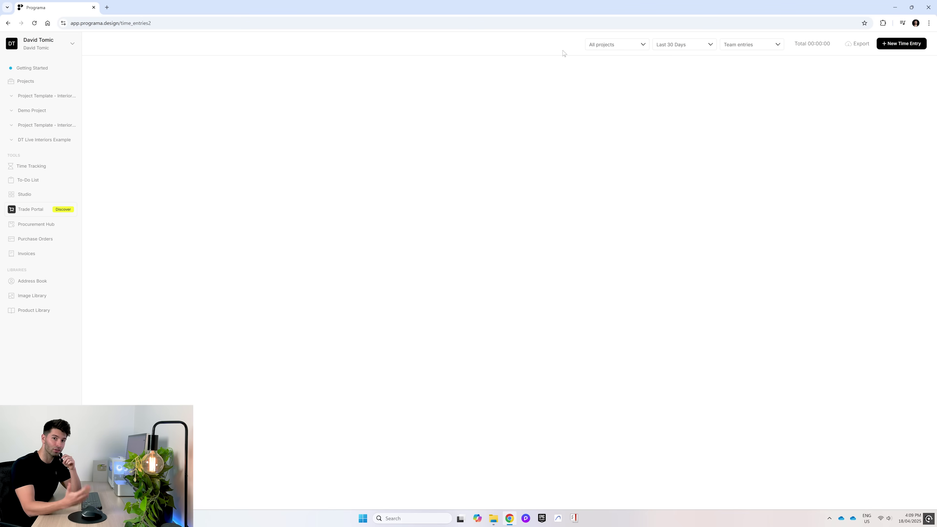
click(29, 180)
click(40, 199)
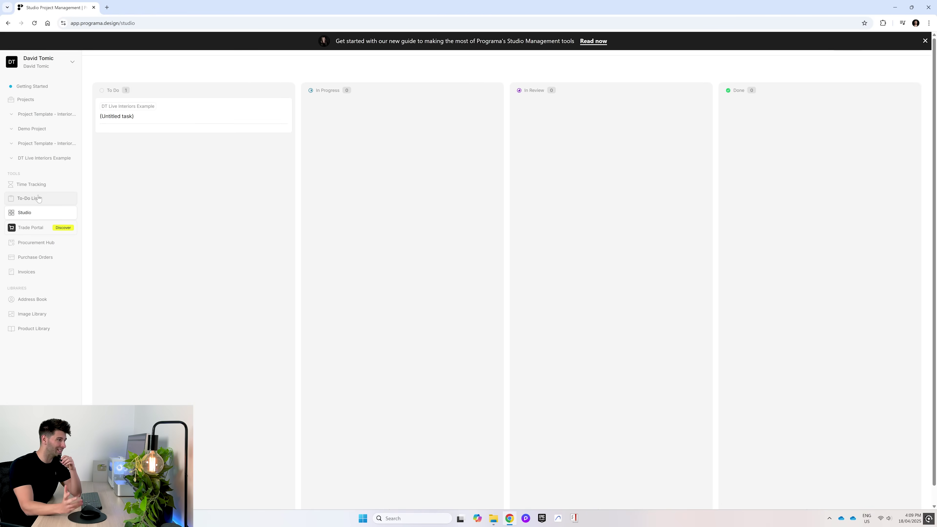
Visit the Trade Portal and browse its featured brands, collections and product categories.
click(31, 227)
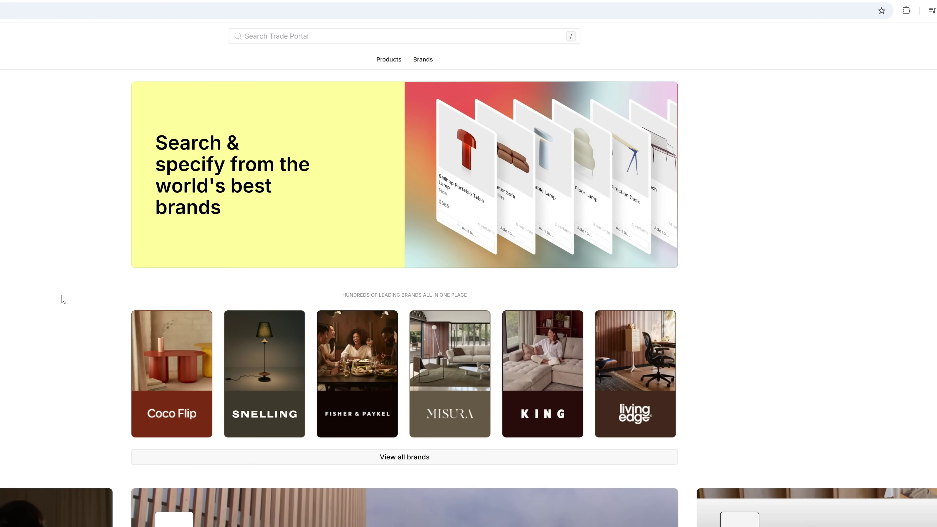
scroll(63, 298, down, 9)
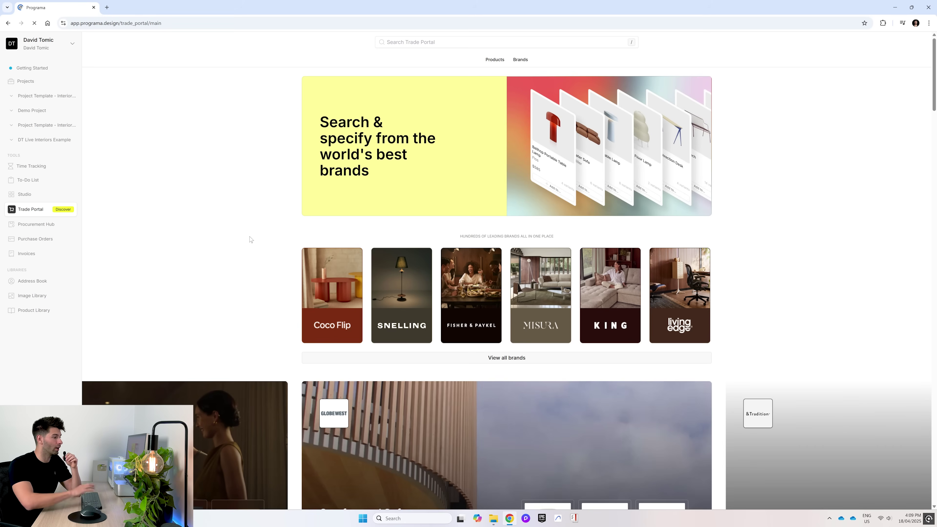
scroll(251, 238, down, 4)
scroll(310, 247, down, 3)
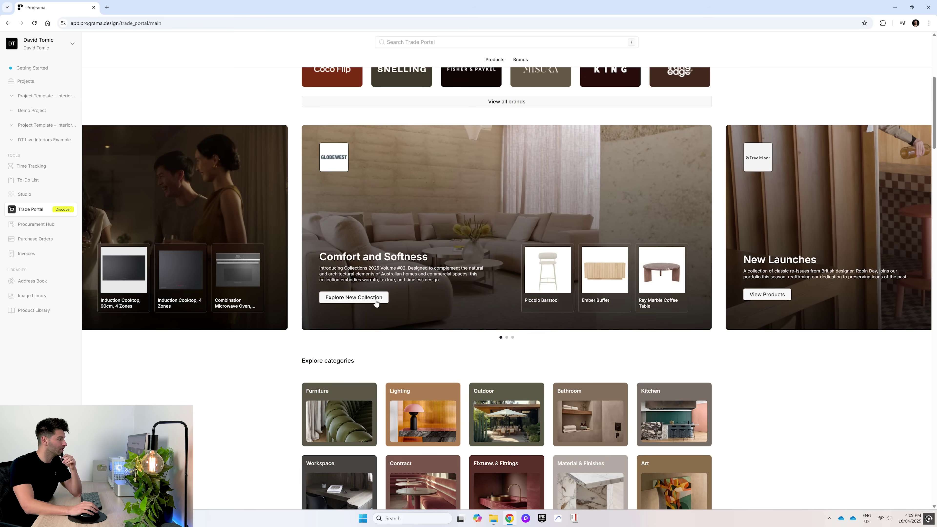
Explore GlobeWest's new collection and its product list, checking where the Willa Buffet can be added.
click(362, 300)
scroll(667, 249, down, 10)
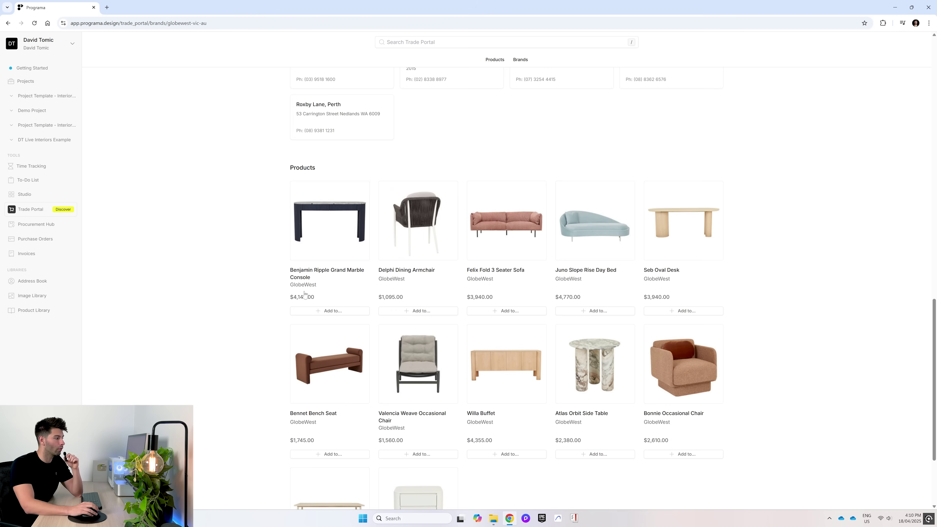
scroll(667, 250, down, 3)
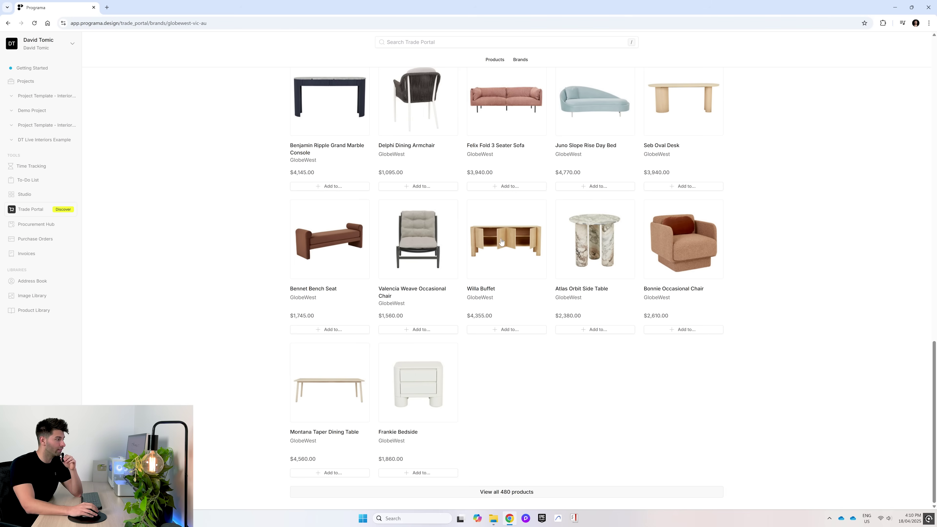
click(509, 330)
click(591, 399)
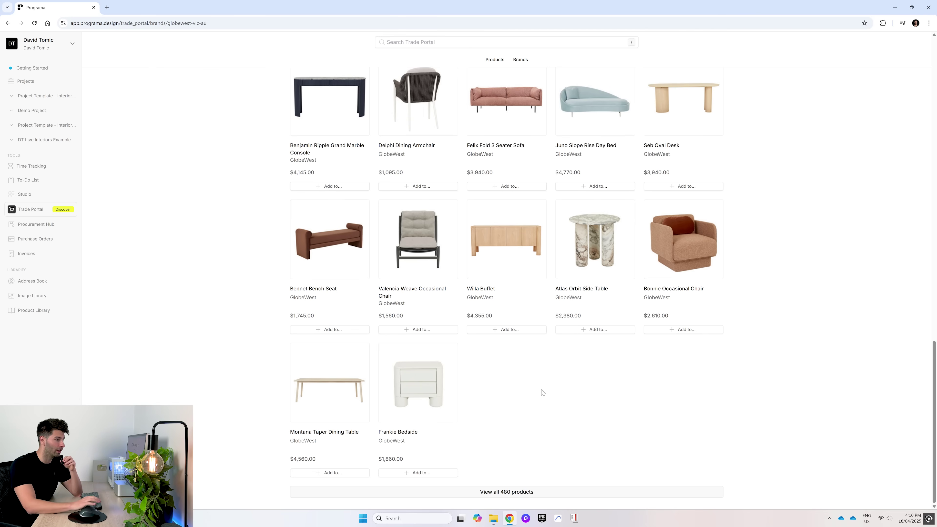
Look over the Procurement Hub, Purchase Orders, Invoices and Product Library pages.
click(36, 224)
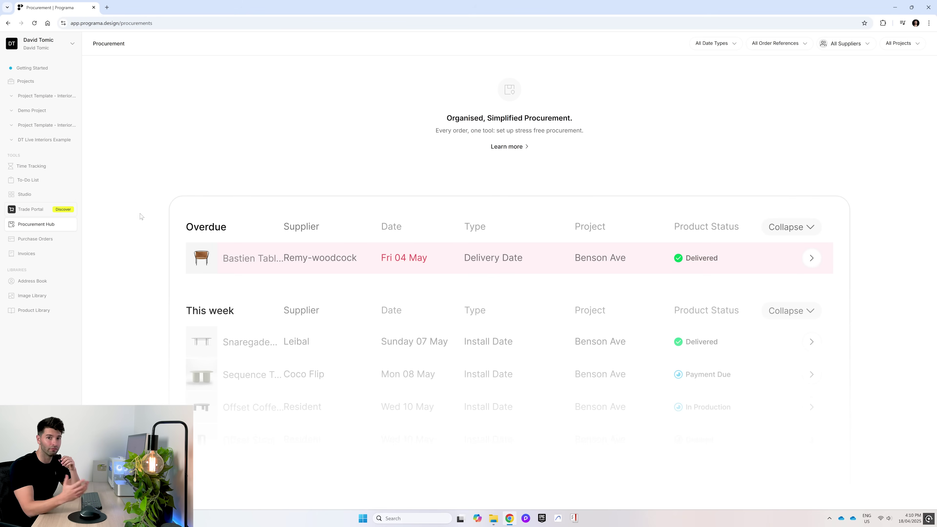
click(35, 239)
click(39, 255)
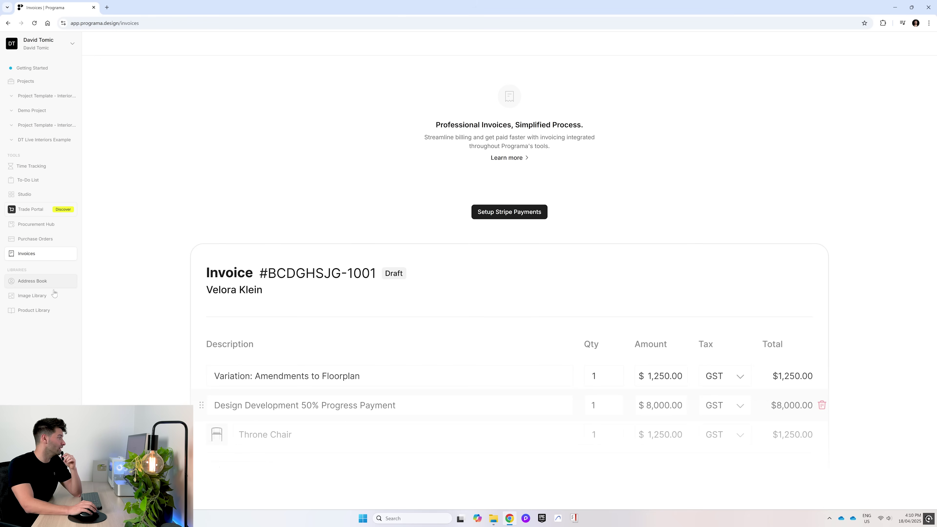
click(54, 308)
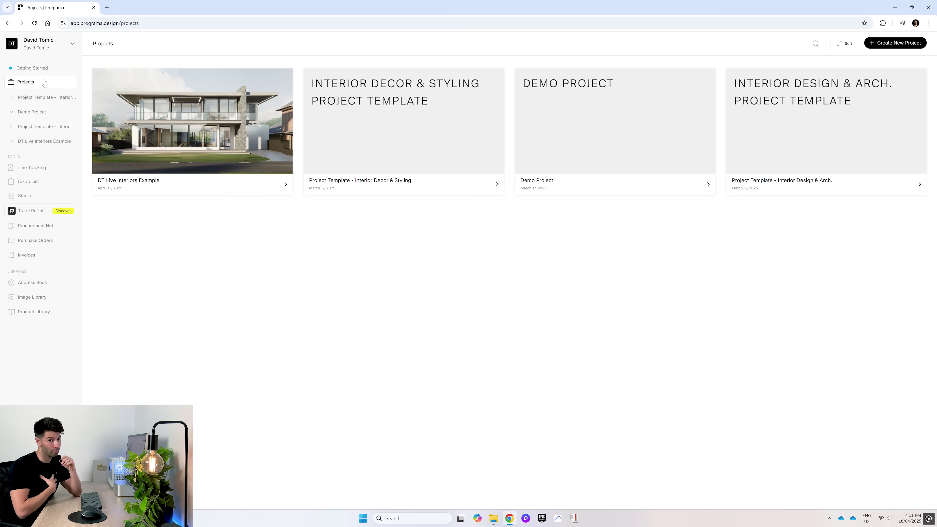
Examine the Addenda-E schedule of the DT Live Interiors Example project, browsing its appliances, joinery and fixtures sections.
click(240, 165)
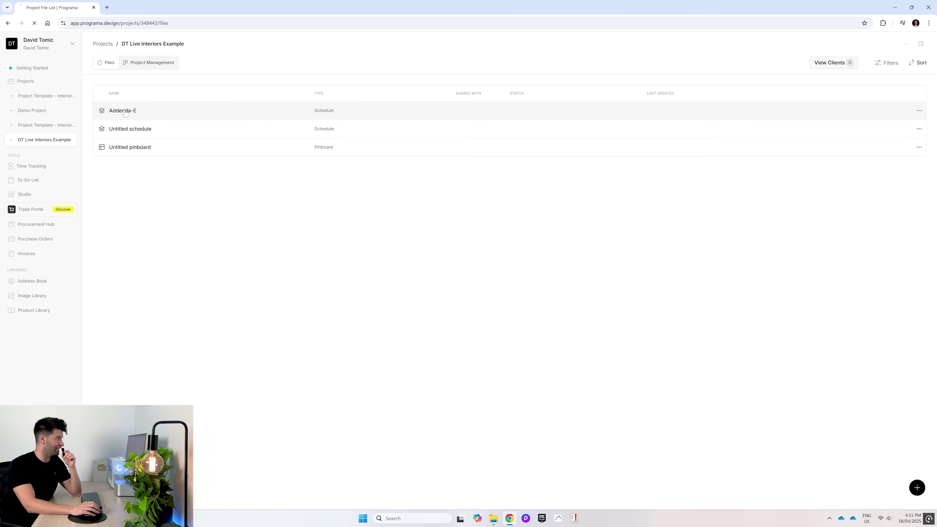
scroll(360, 199, down, 12)
scroll(367, 210, down, 5)
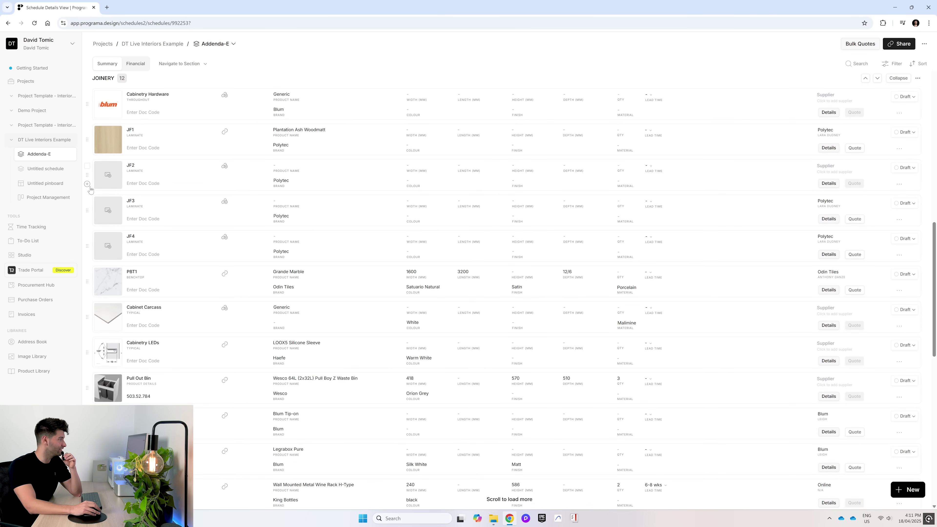
scroll(129, 255, down, 7)
scroll(129, 254, down, 8)
scroll(217, 273, up, 20)
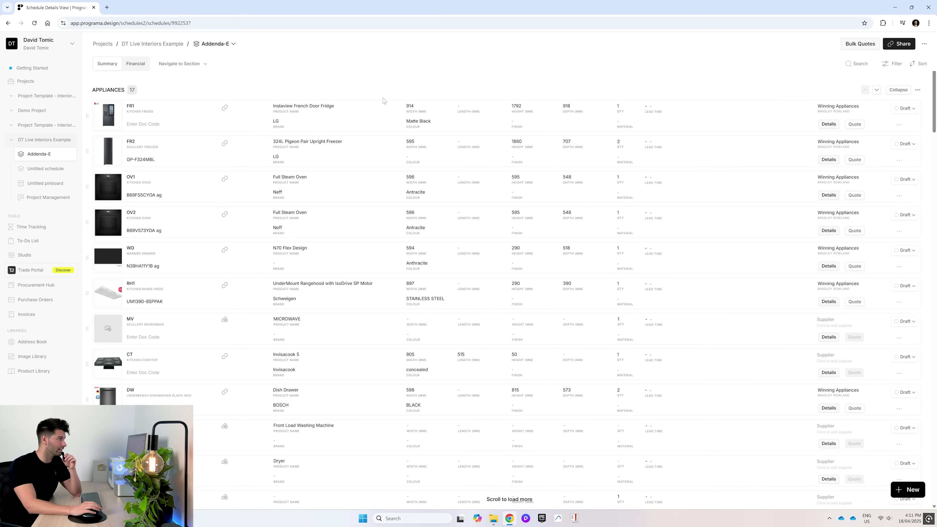
scroll(378, 102, down, 10)
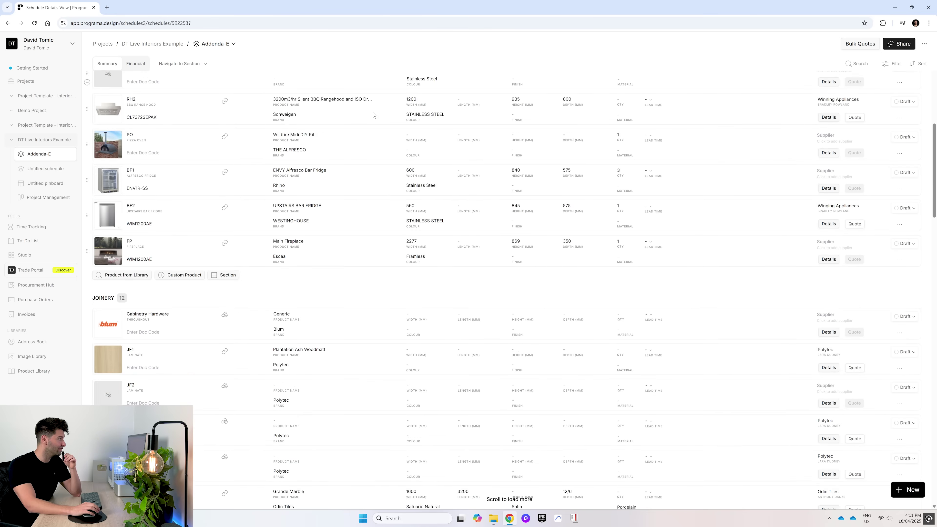
scroll(373, 113, down, 15)
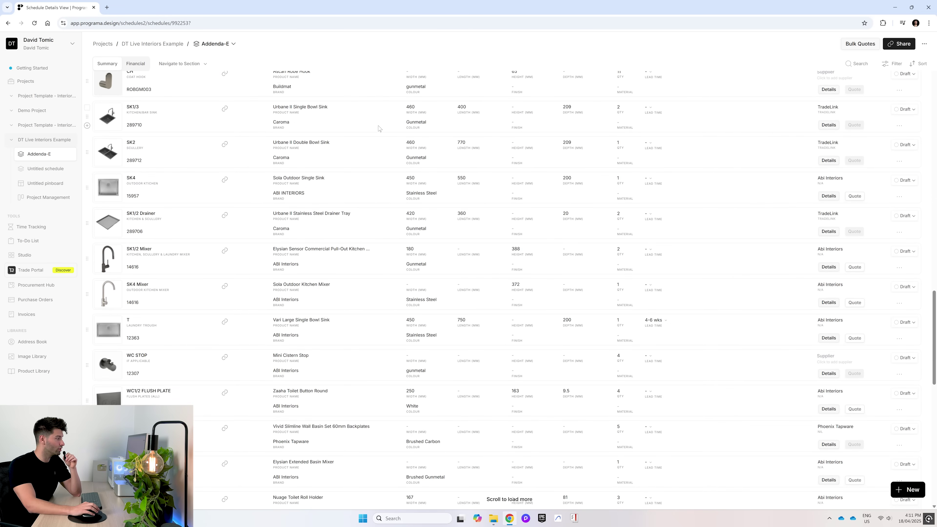
scroll(378, 126, up, 10)
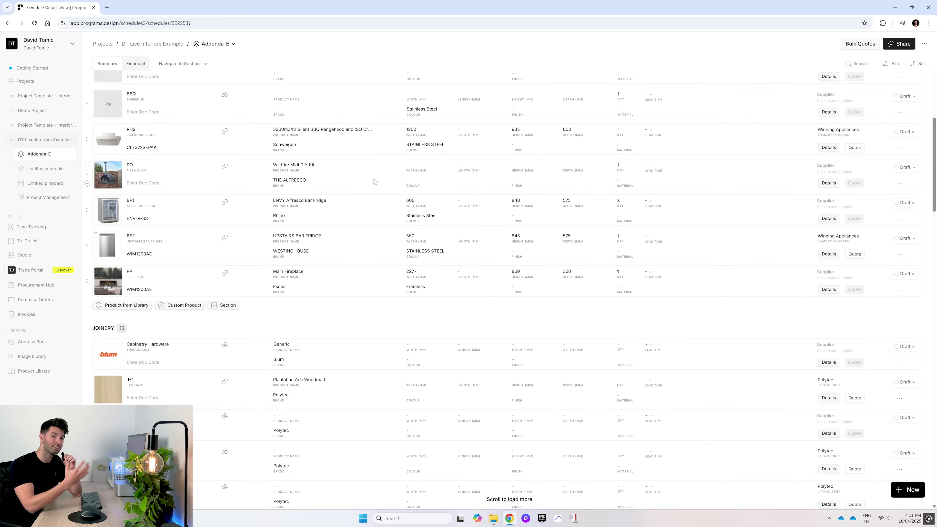
scroll(373, 179, down, 20)
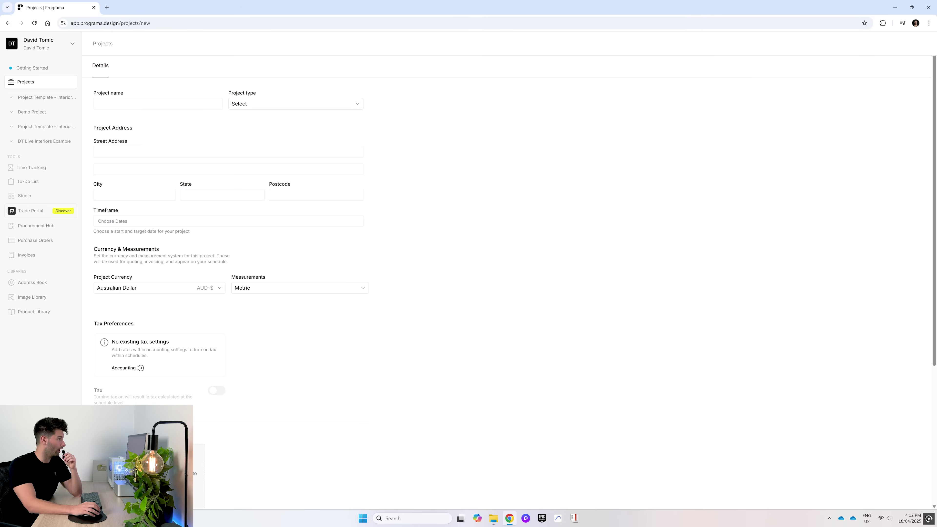
Name the new project "YouTube Project" and set its project type to Single Residential.
text(YouTube Project)
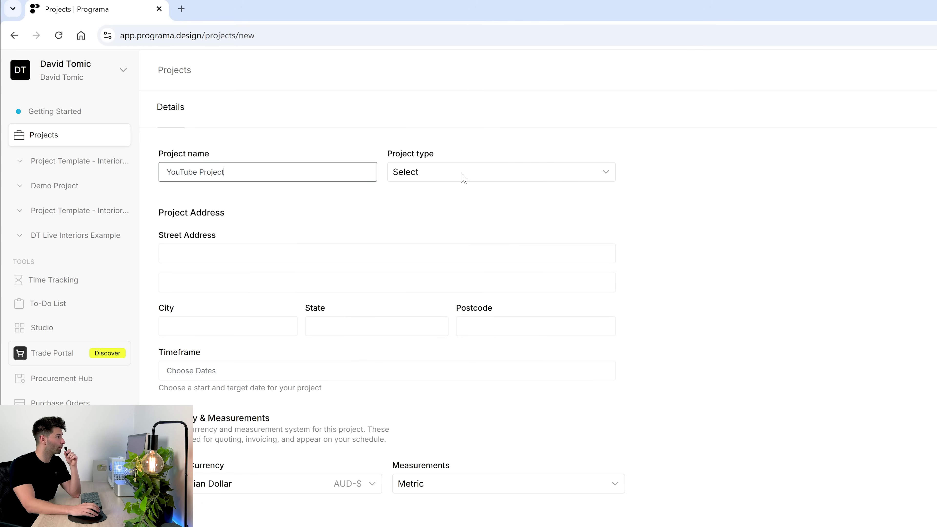
click(464, 179)
click(457, 201)
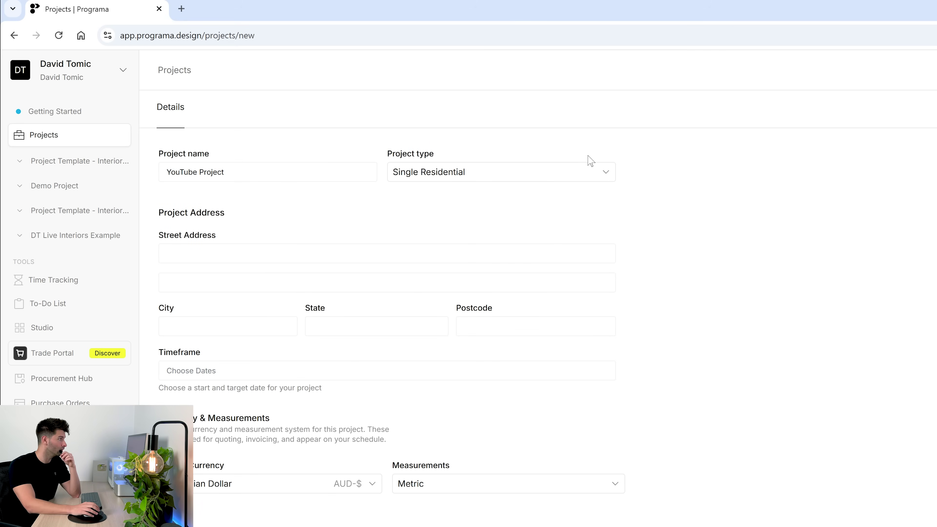
Review the other project types available for the new project.
click(588, 167)
scroll(479, 330, down, 2)
scroll(481, 310, up, 3)
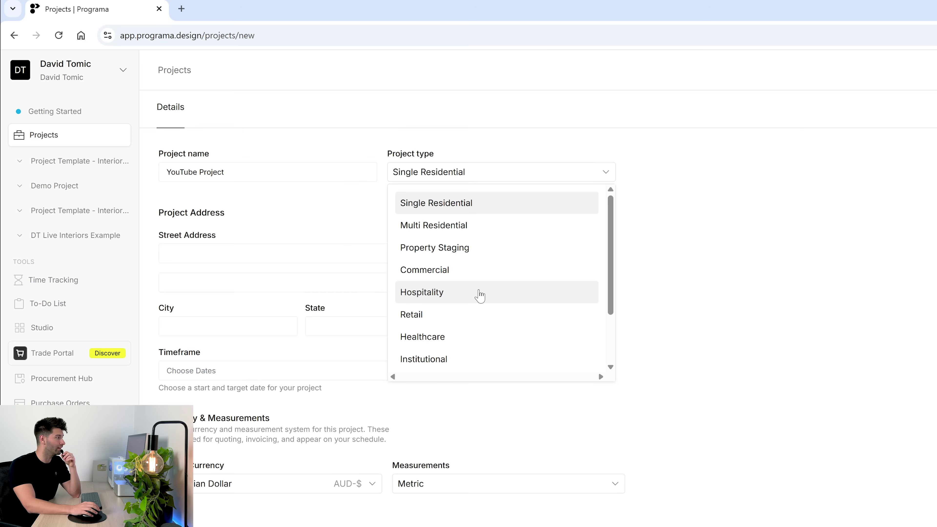
click(723, 251)
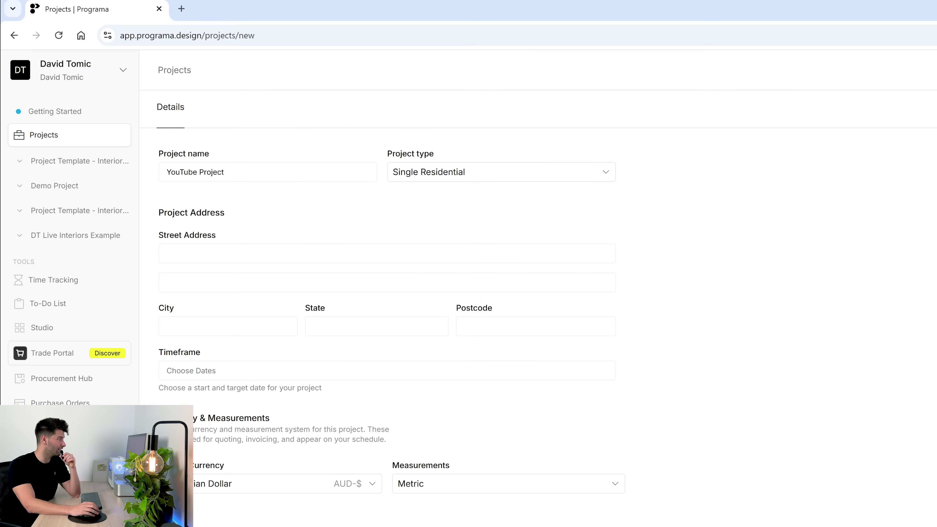
Look at the Timeframe calendar for choosing the project's start and target dates.
scroll(316, 359, down, 3)
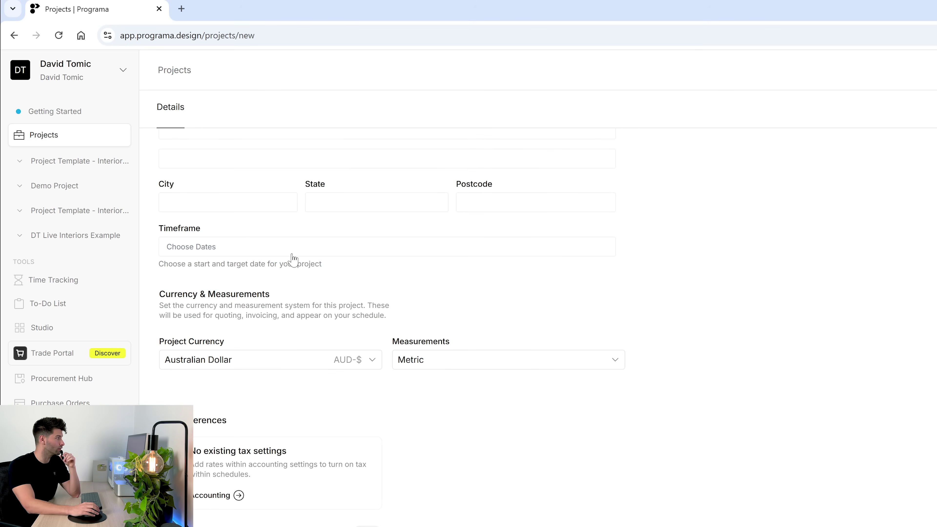
scroll(321, 375, up, 3)
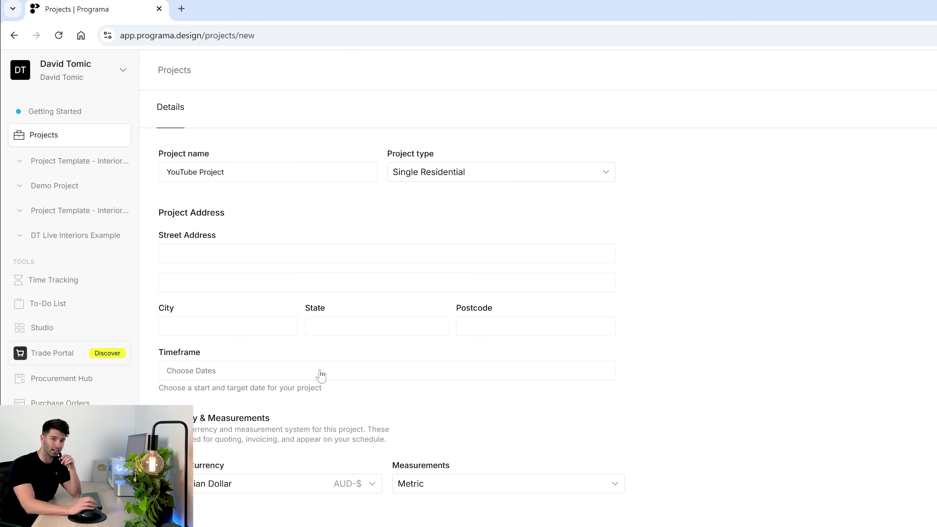
click(317, 373)
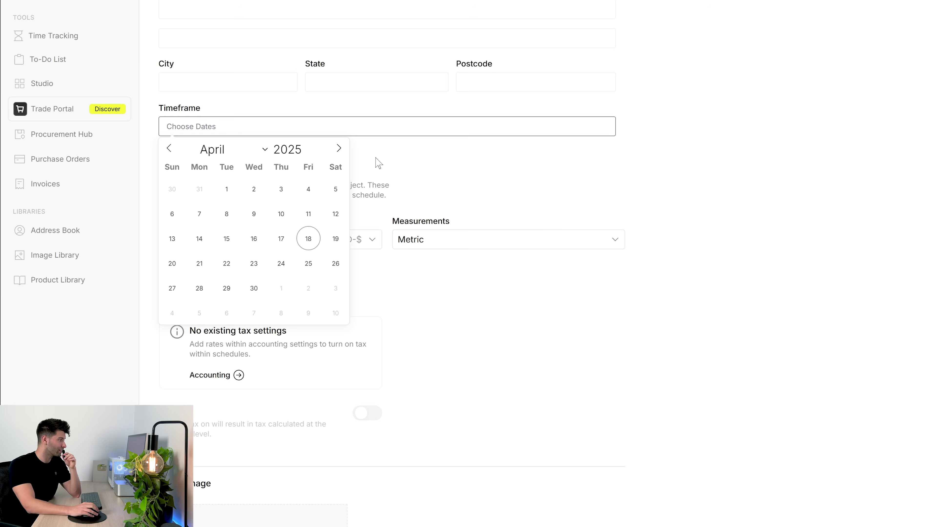
click(392, 406)
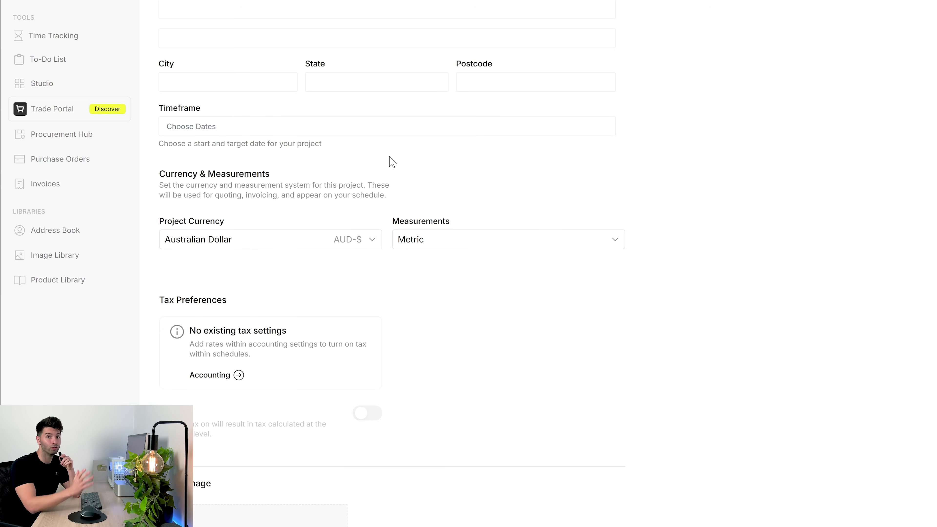
Review the available project currencies and measurement systems, and view the tax preferences and cover image sections.
scroll(392, 162, down, 3)
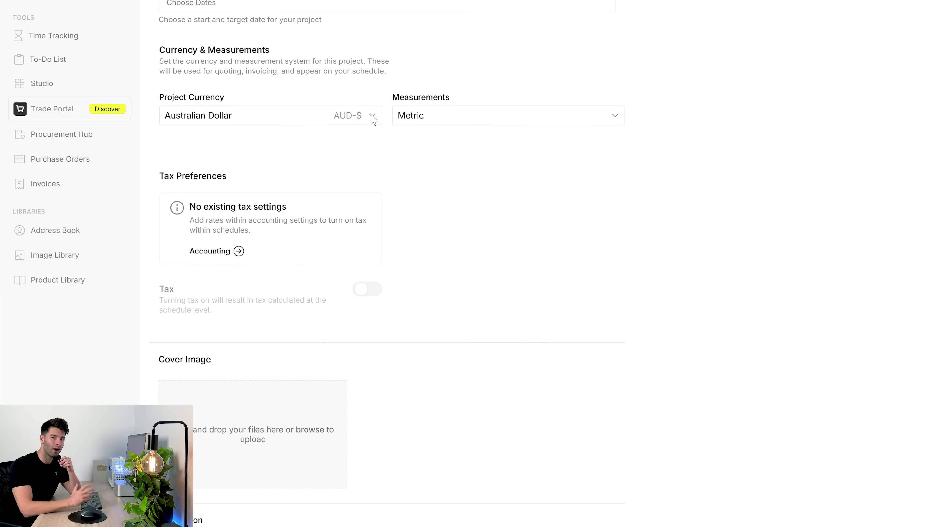
click(373, 119)
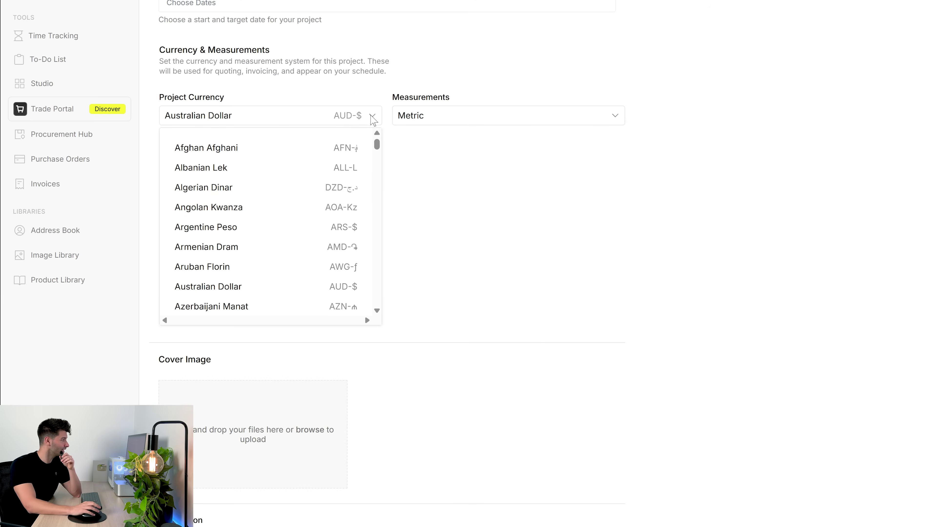
scroll(318, 234, down, 10)
scroll(310, 240, up, 10)
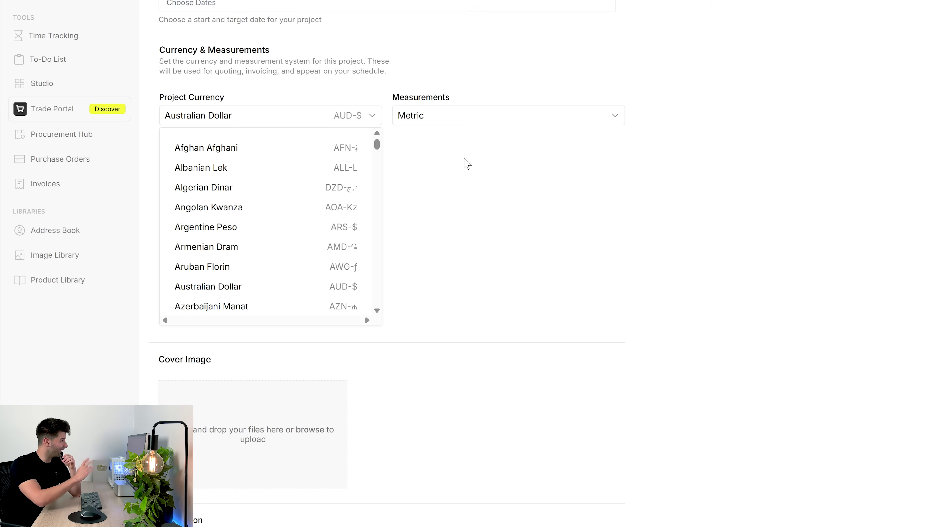
click(404, 180)
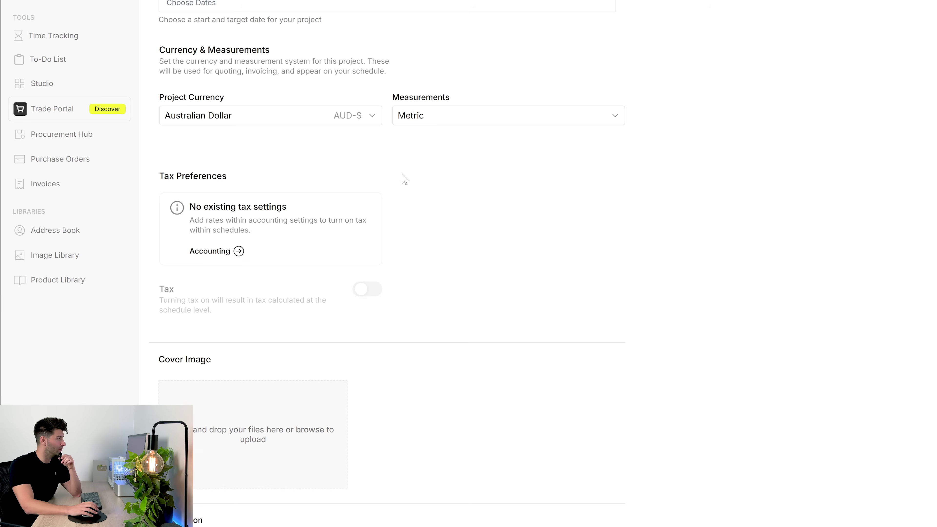
click(439, 122)
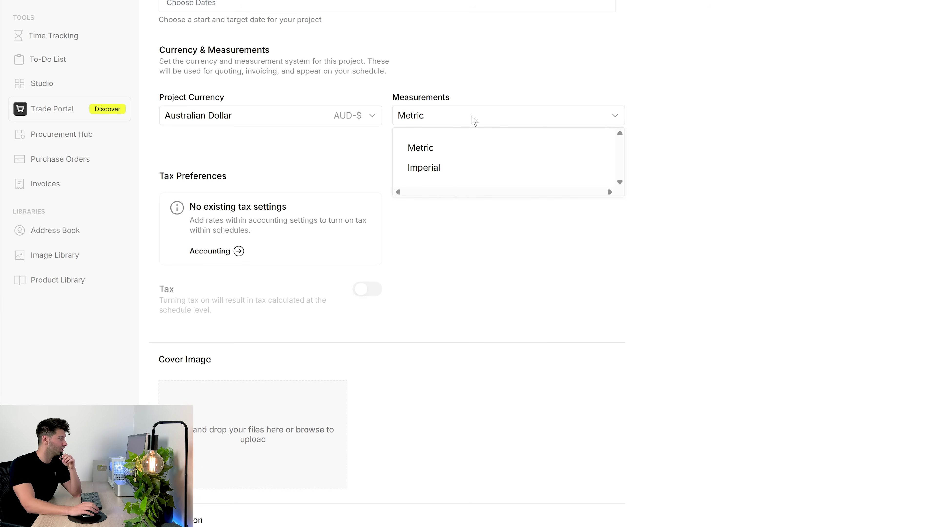
click(454, 192)
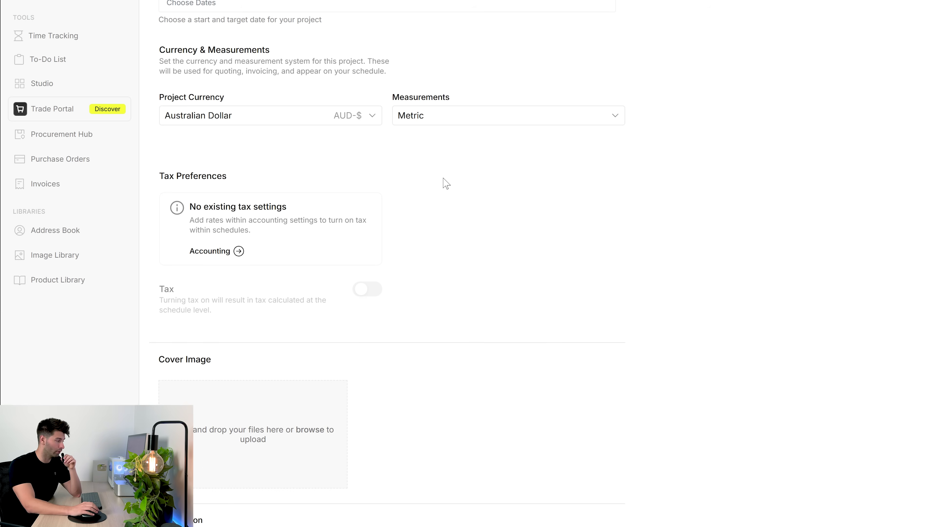
scroll(446, 183, down, 2)
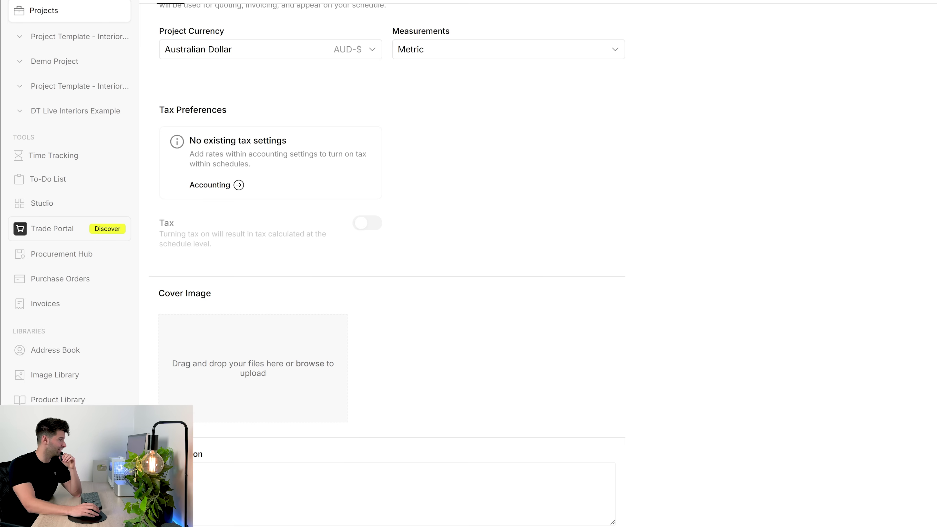
Review the cover image, description, website and team member sections, and create the project.
scroll(306, 223, down, 1)
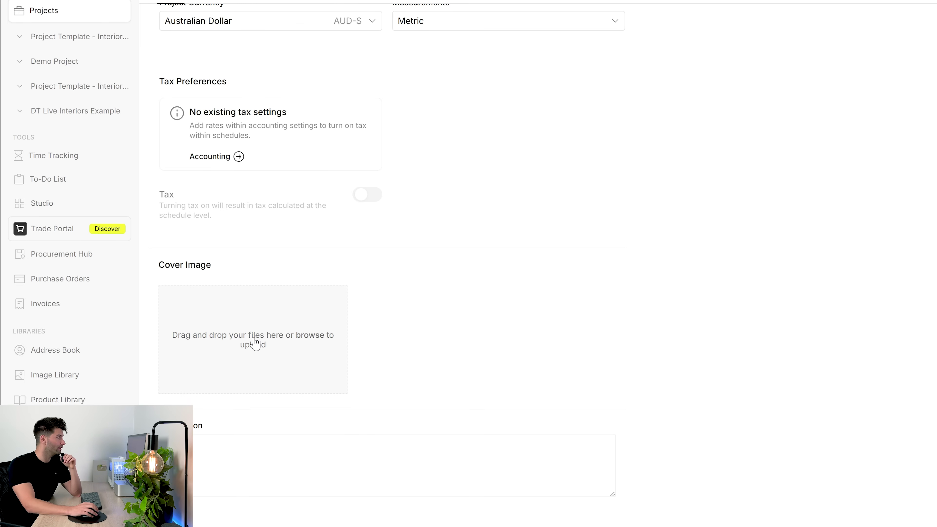
click(84, 11)
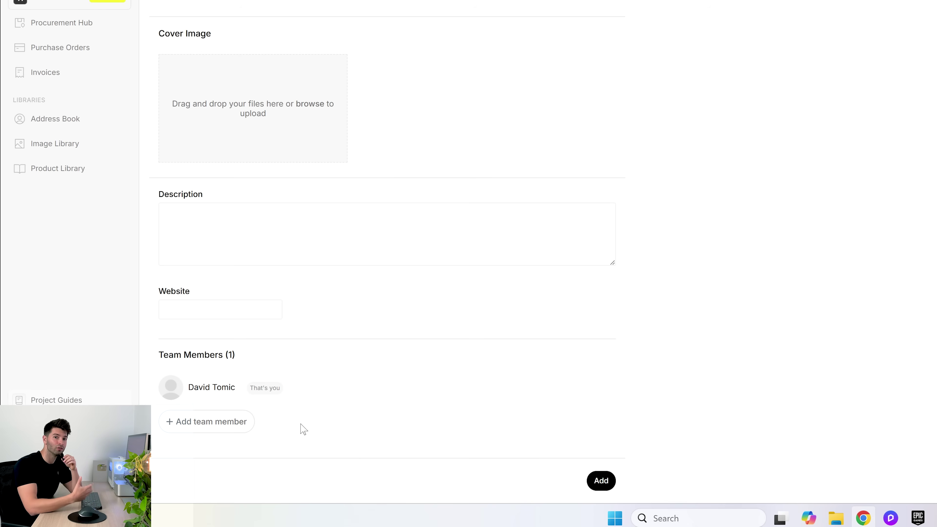
click(600, 481)
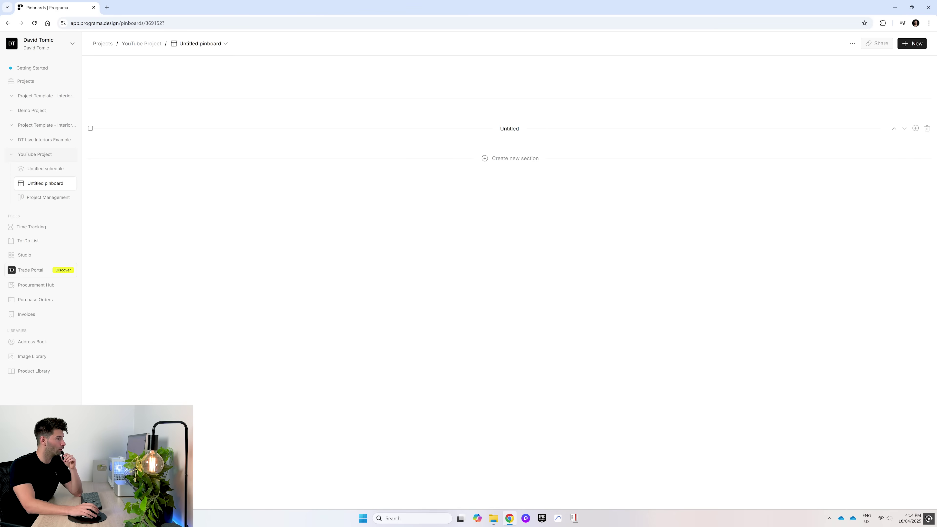
Name the pinboard section "Exterior Inspo" and add the mid-century inspired house image to it from its Pinterest URL.
text(Exterior Inspo)
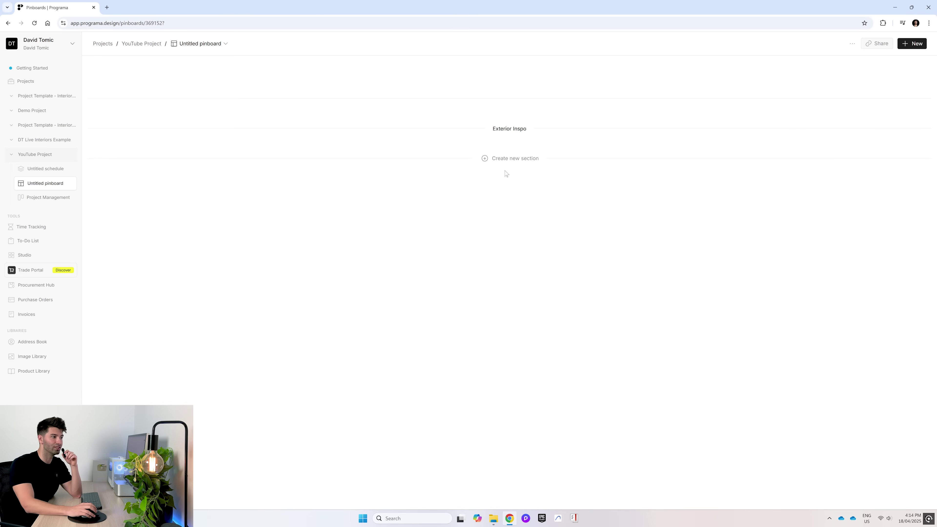
click(915, 129)
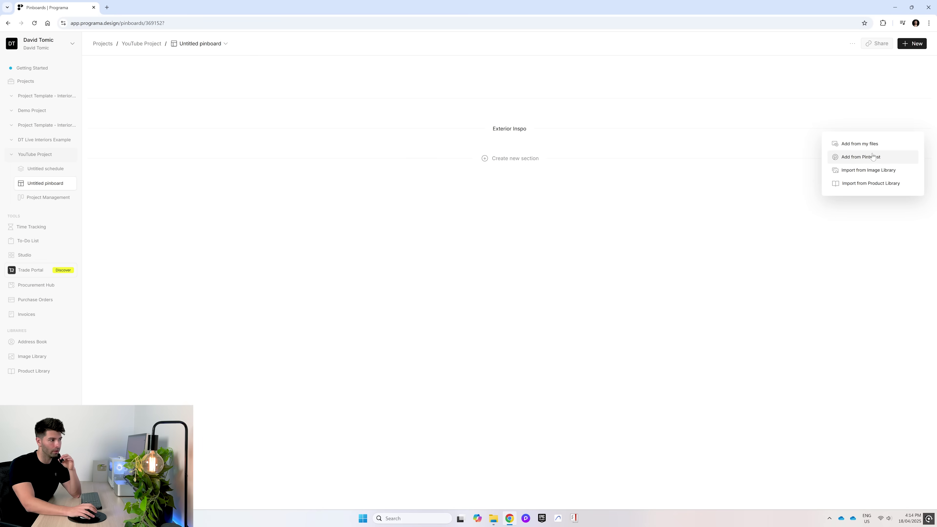
click(857, 159)
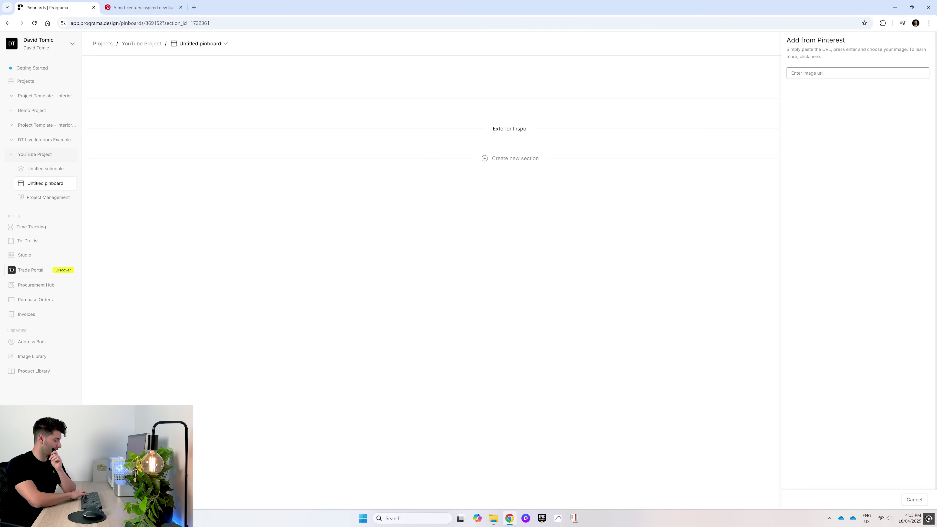
key(ctrl+v)
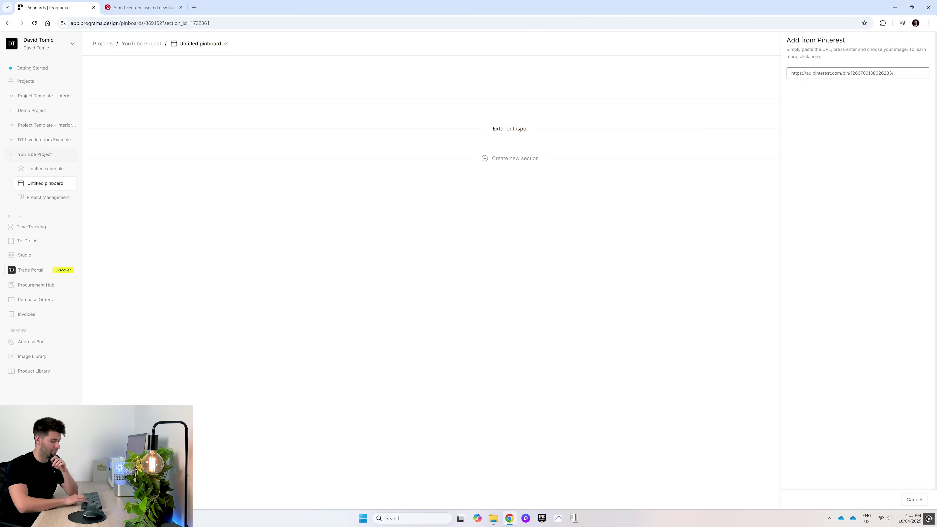
key(Return)
click(815, 129)
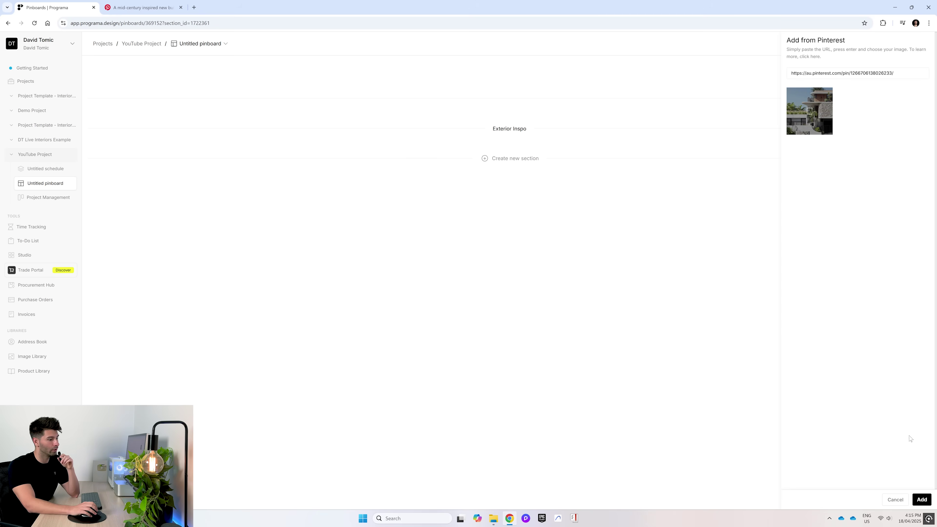
click(922, 499)
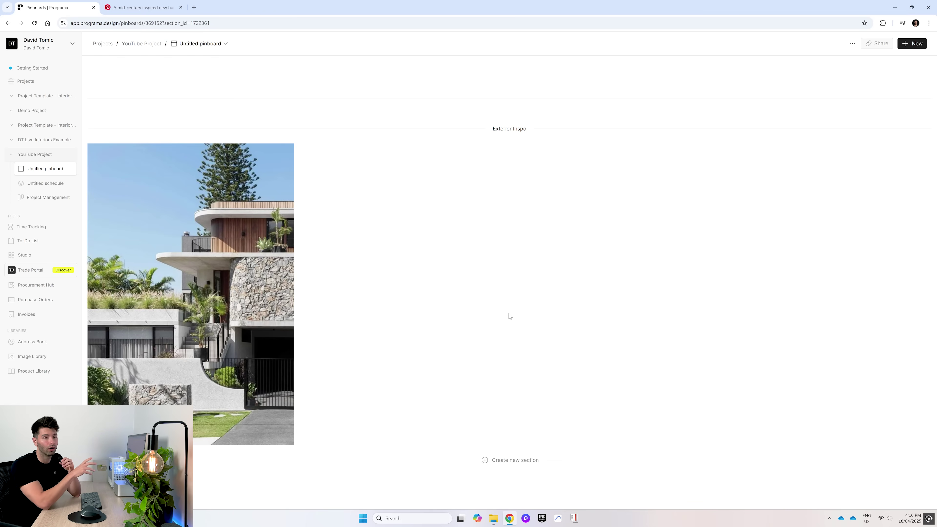
Add two more Pinterest images to the Exterior Inspo section: the concrete house with hanging greenery and the cascading garden planters.
click(917, 130)
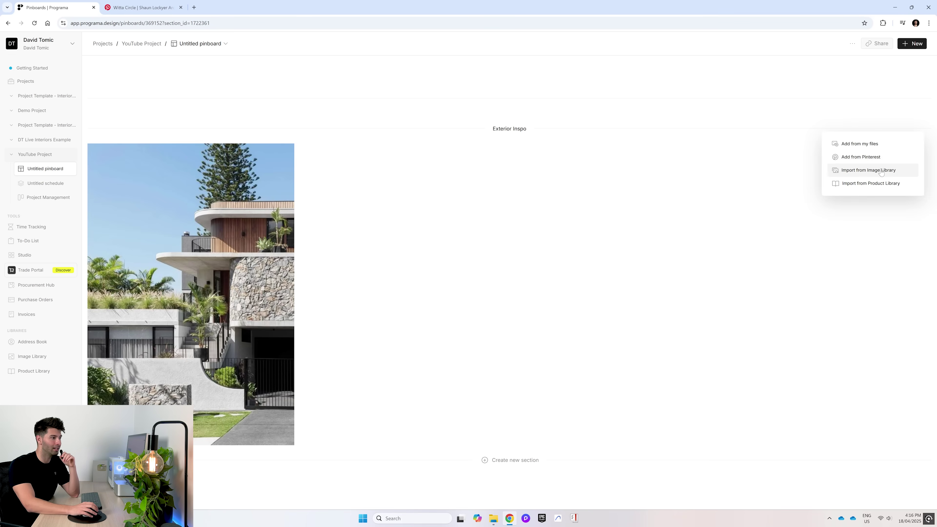
click(869, 149)
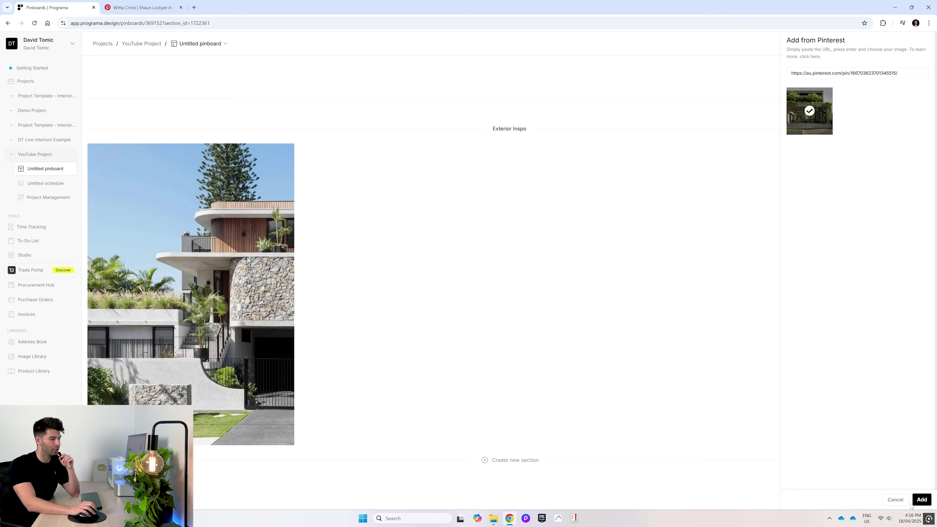
click(918, 500)
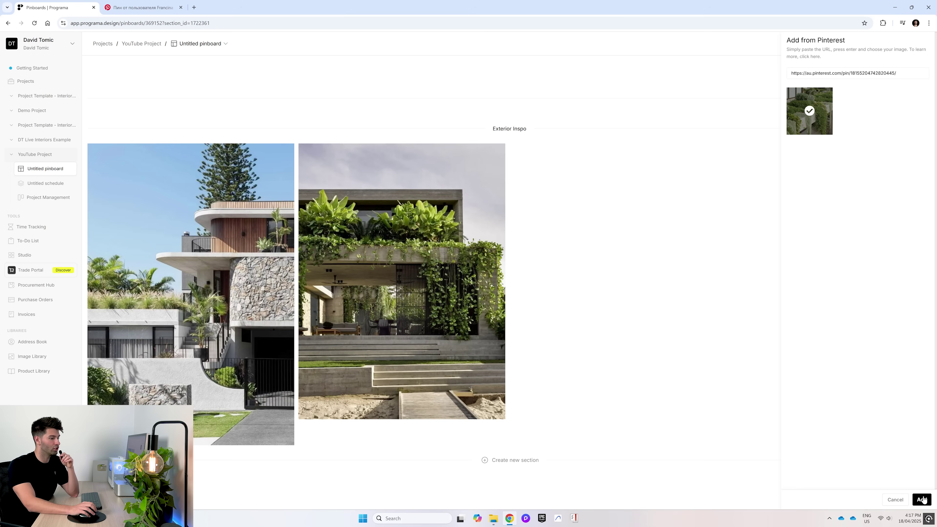
click(922, 500)
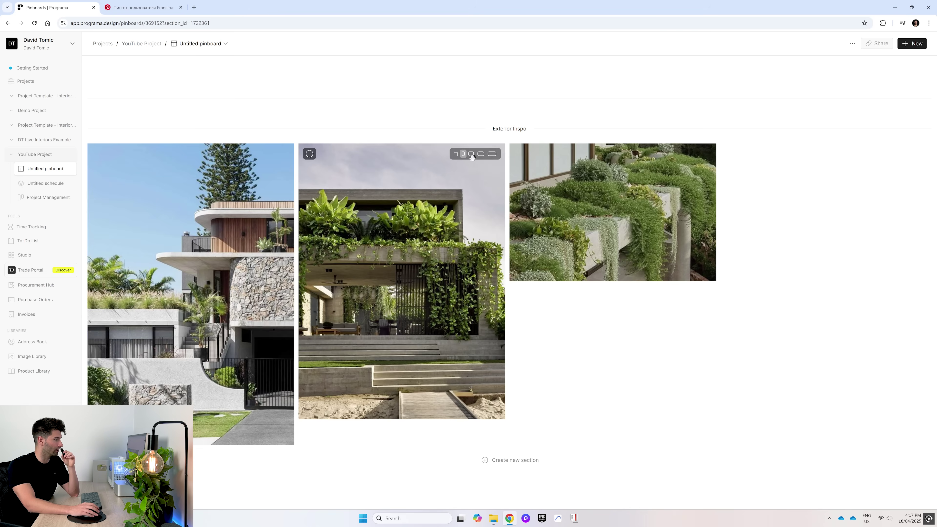
Try wider display sizes on the middle and first house images in the Exterior Inspo section.
click(480, 154)
scroll(480, 225, down, 5)
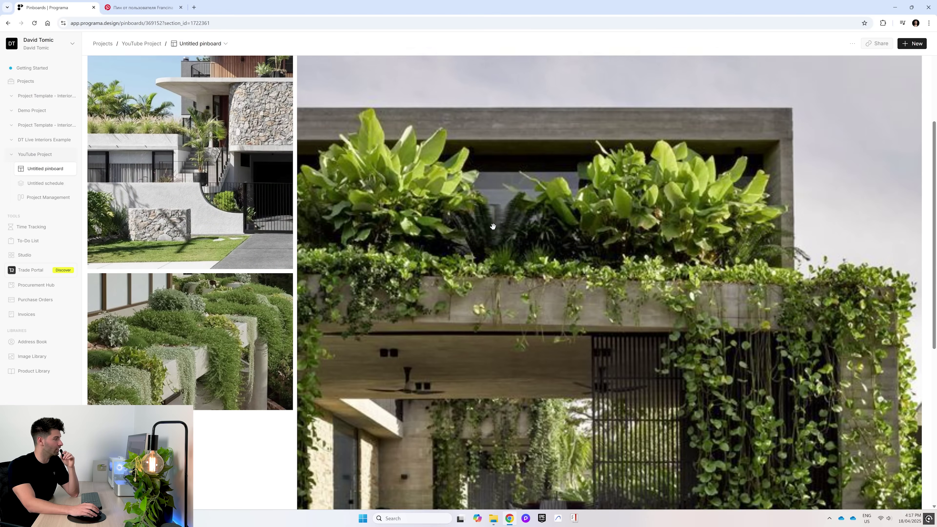
scroll(726, 167, up, 5)
click(887, 151)
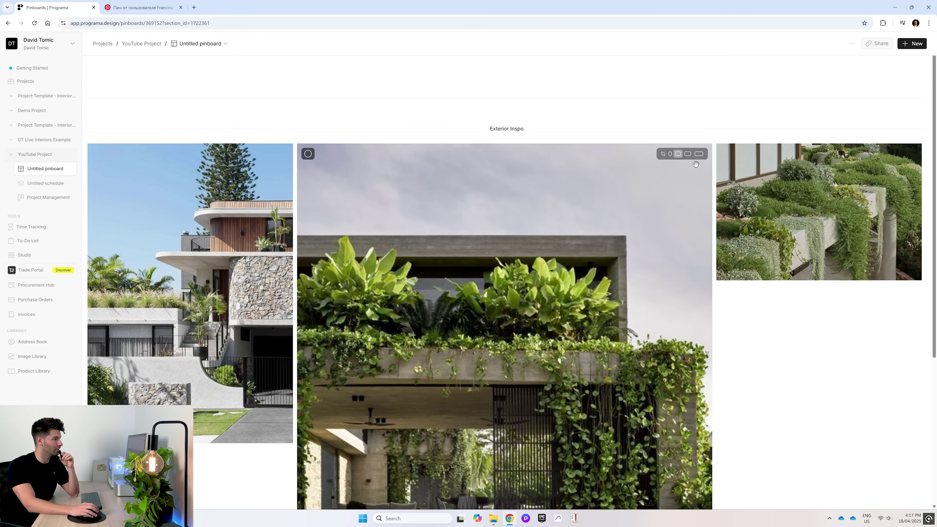
click(671, 153)
click(260, 153)
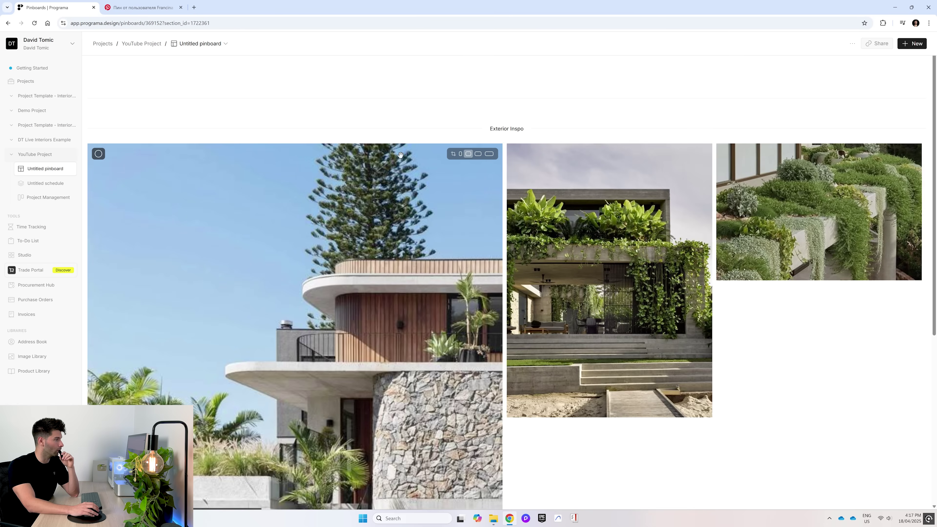
Widen the garden planter image to two columns and crop the first house image's lower edge to match its neighbour.
click(680, 154)
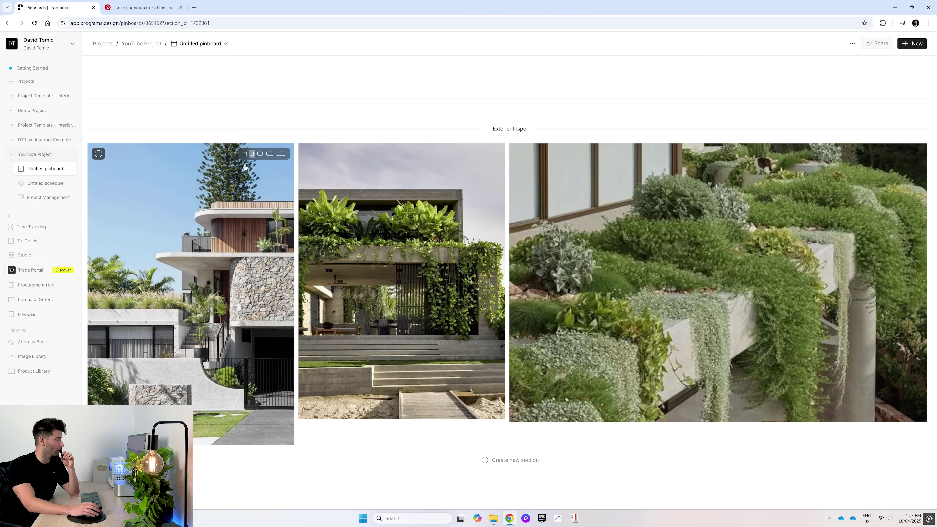
click(245, 154)
drag(191, 445, 194, 419)
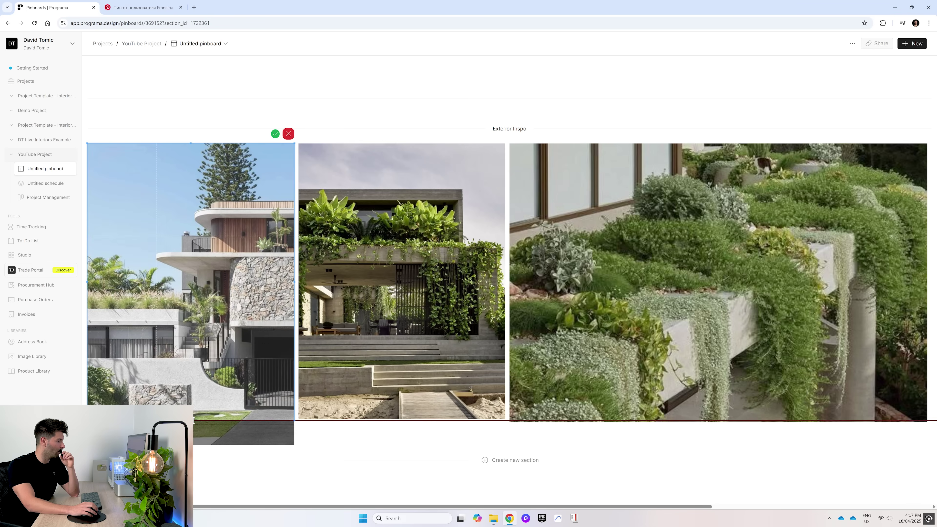
click(274, 134)
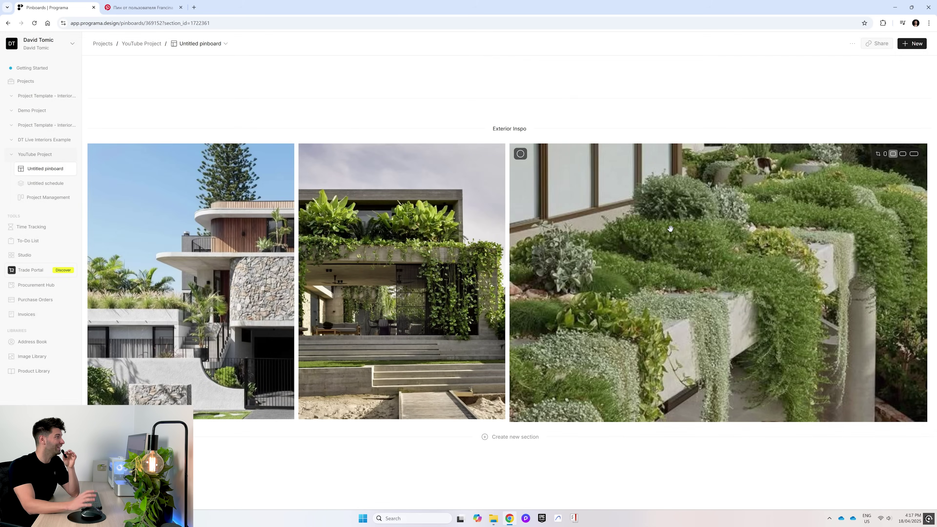
View the garden planter image's details and paste a copied render of the modern two-storey house onto the pinboard.
click(670, 229)
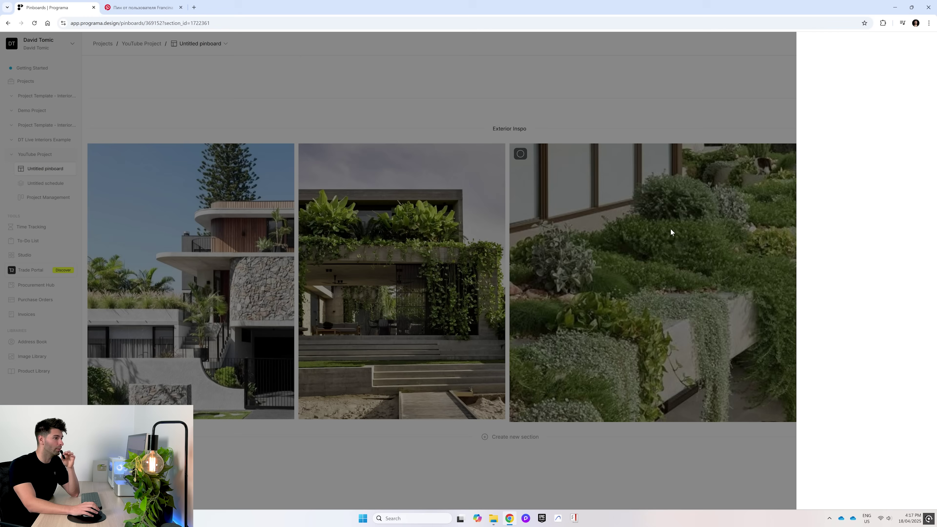
click(545, 477)
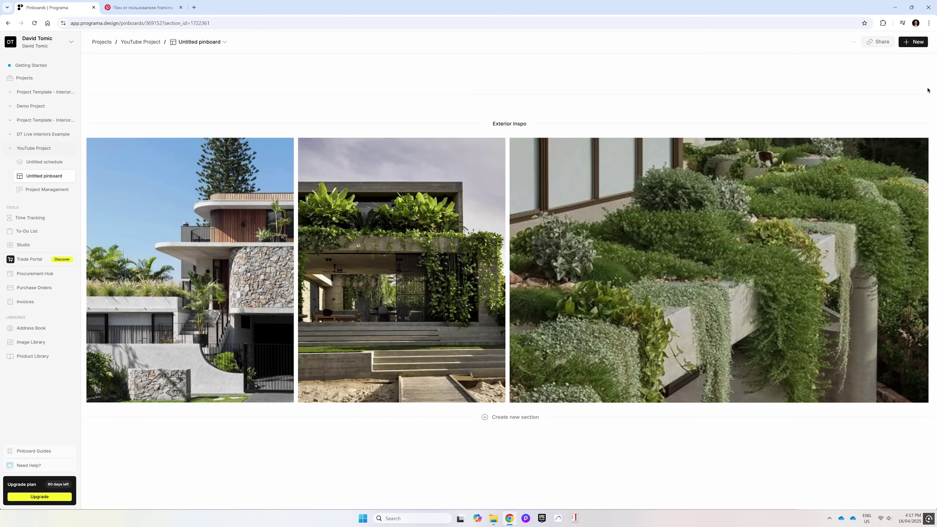
key(ctrl+v)
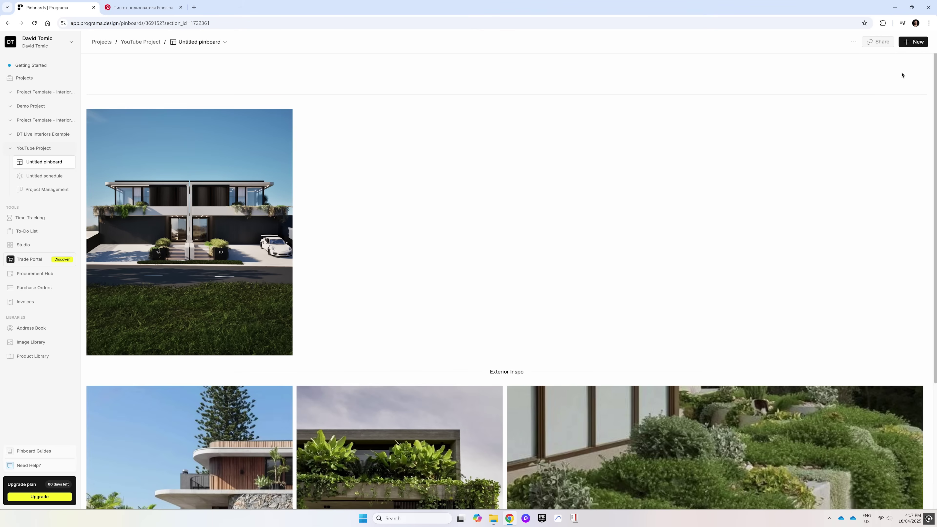
Open the pinboard's sharing options and switch on Publish to Client Dashboard.
click(878, 43)
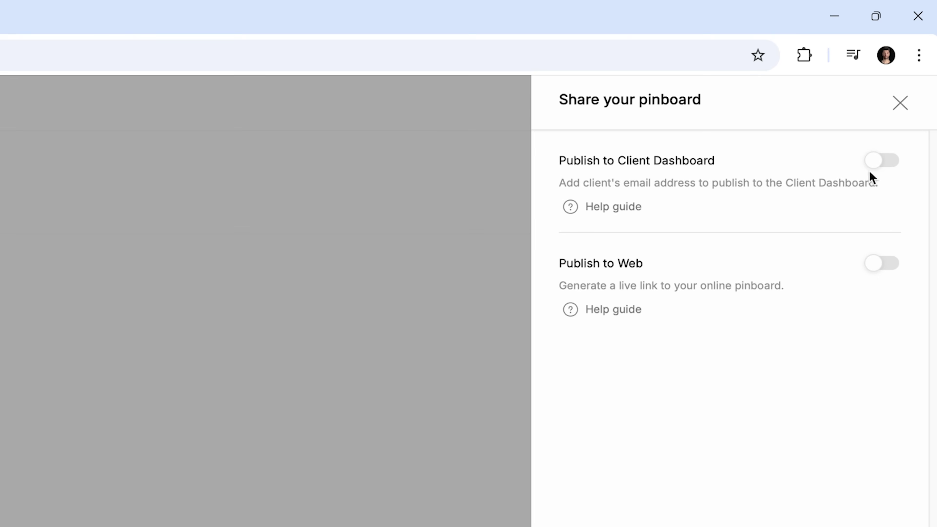
click(882, 159)
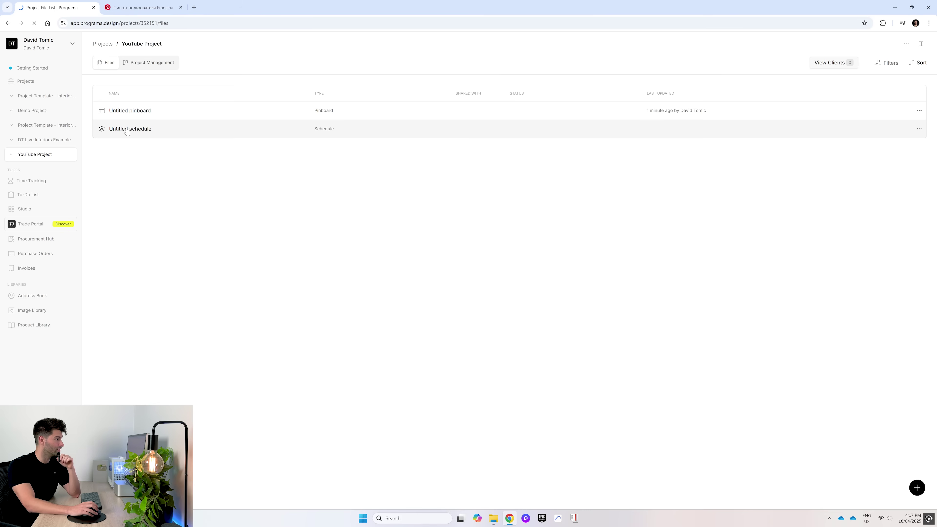
Open the project's untitled schedule and install the Programa Web Clipper extension from the Chrome Web Store.
click(127, 128)
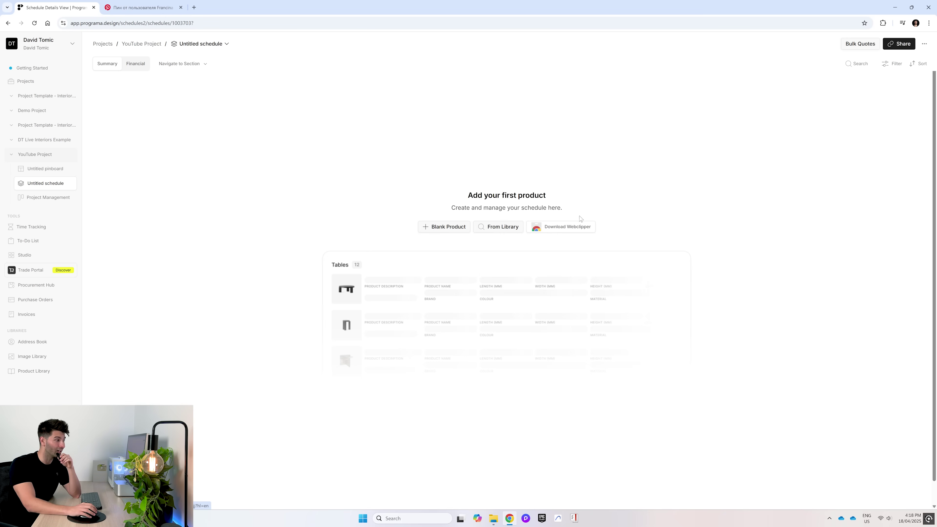
click(571, 230)
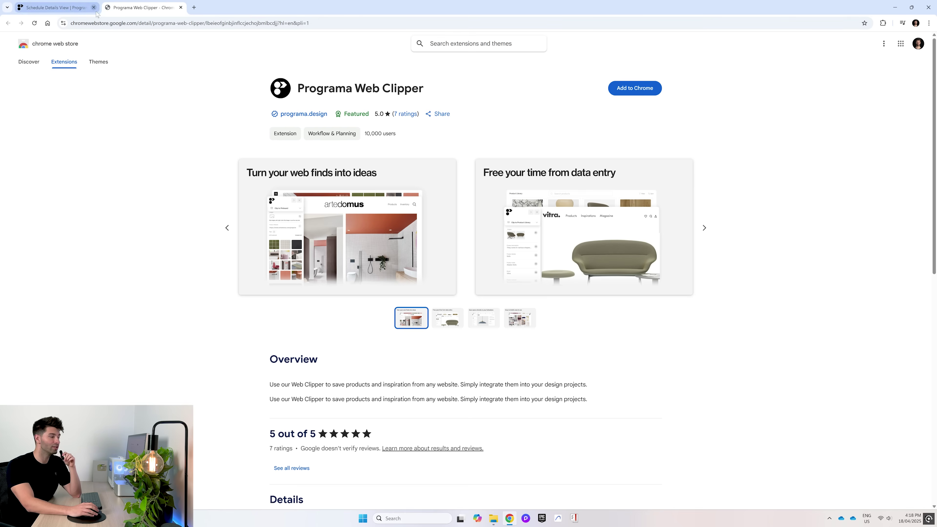
click(638, 95)
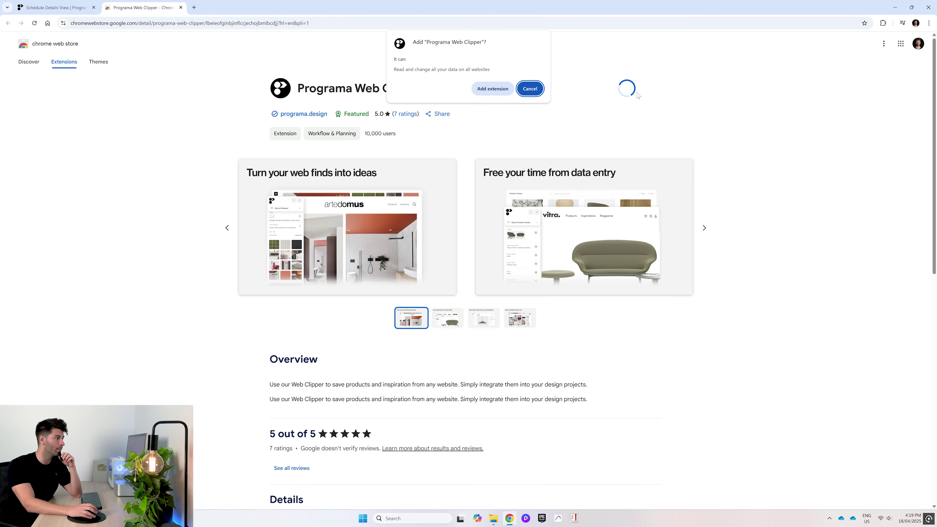
click(504, 90)
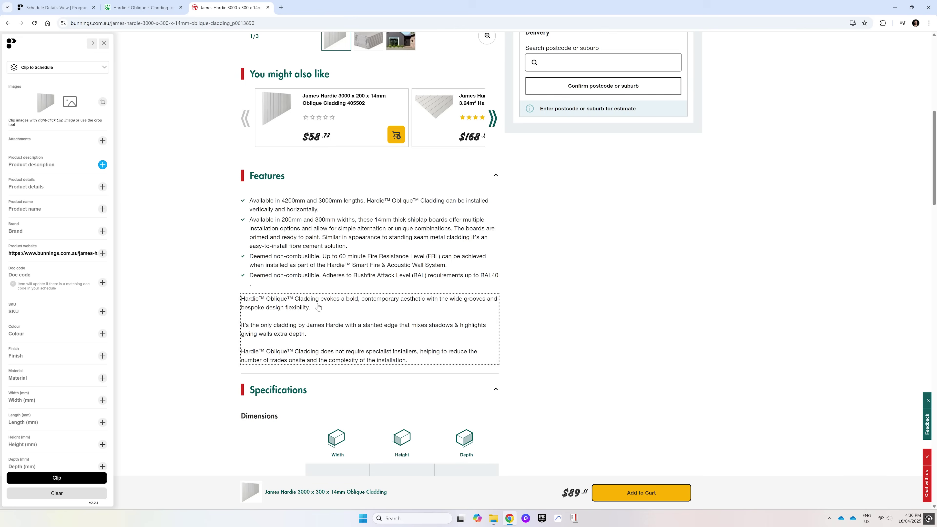
Capture item number 0613890 as the SKU of the James Hardie Oblique Cladding and clip the product to the schedule.
scroll(590, 161, up, 6)
scroll(590, 161, down, 1)
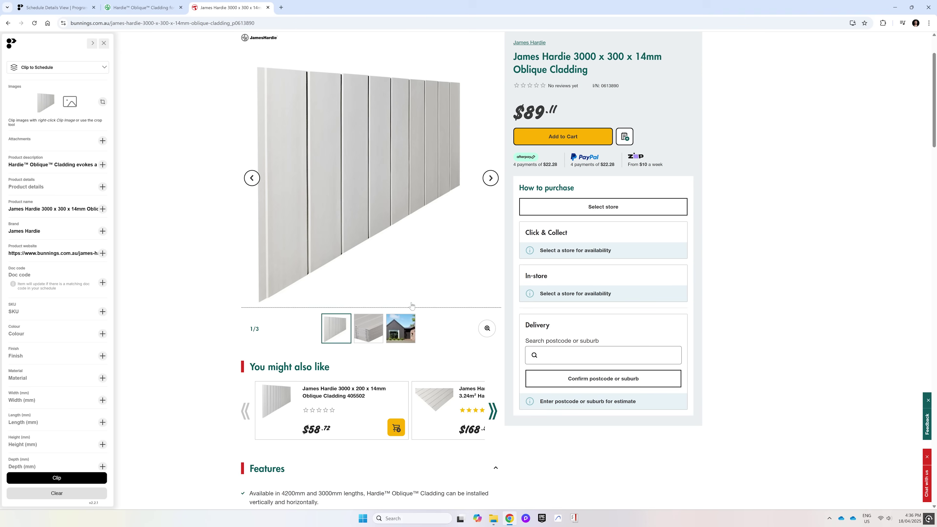
double_click(605, 87)
right_click(605, 87)
click(640, 147)
scroll(369, 221, down, 15)
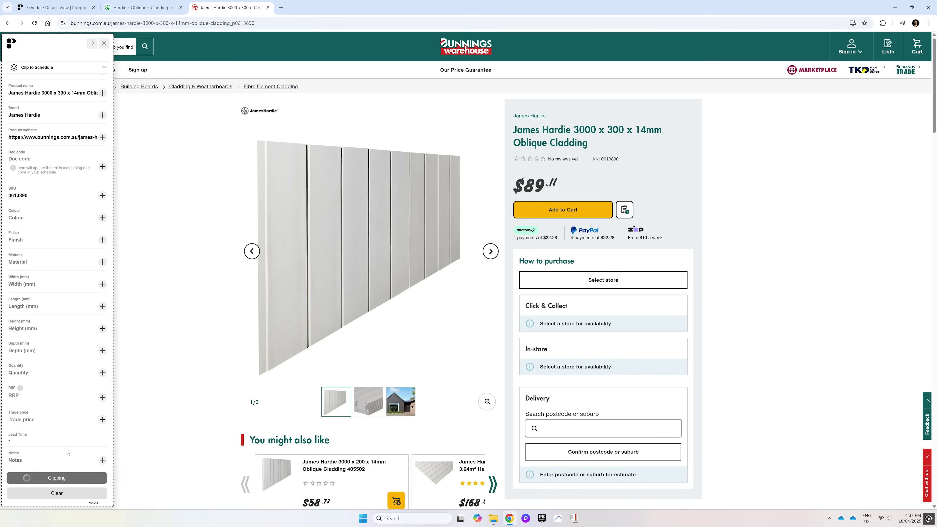
click(57, 477)
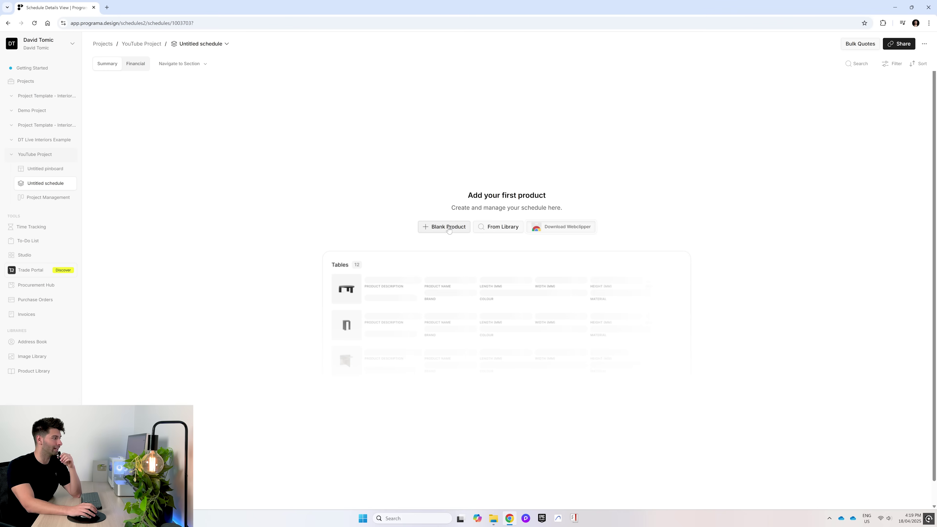
Add a blank product to the schedule and rename its section "External Cladding".
click(448, 228)
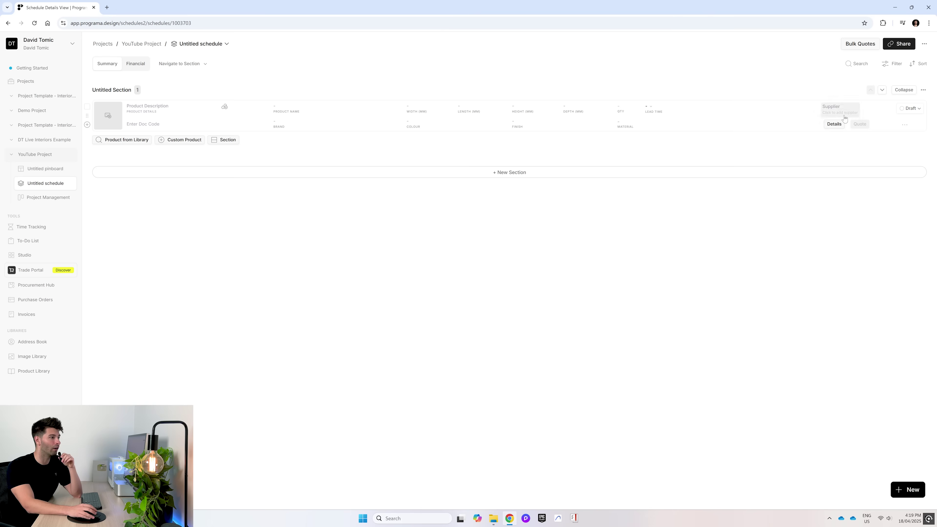
click(112, 90)
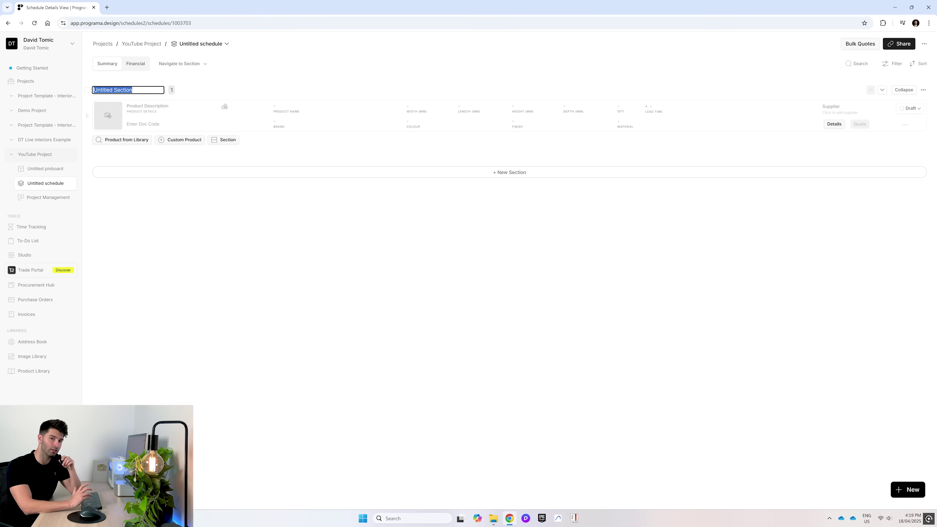
text(External Cladding)
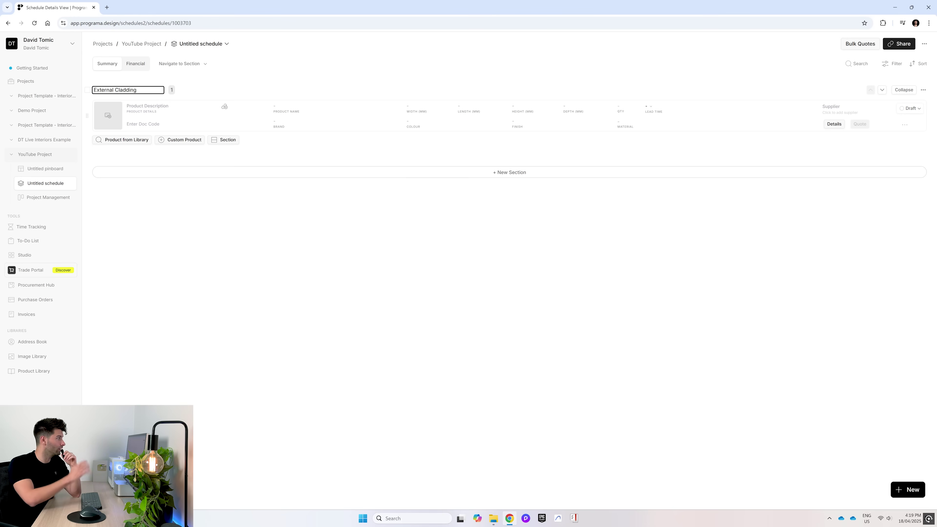
key(Return)
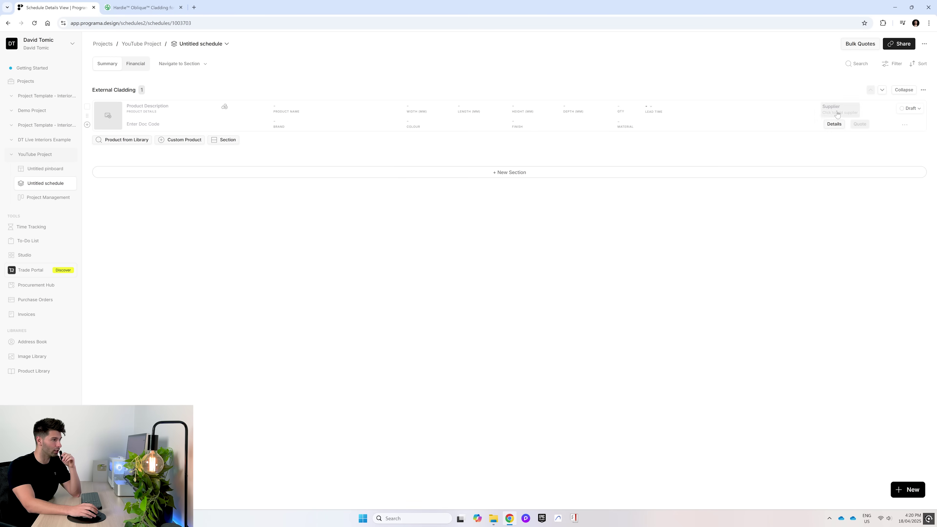
Open the blank product's details, add the main Oblique Cladding photo from the James Hardie page, and name the product "Oblique".
click(833, 125)
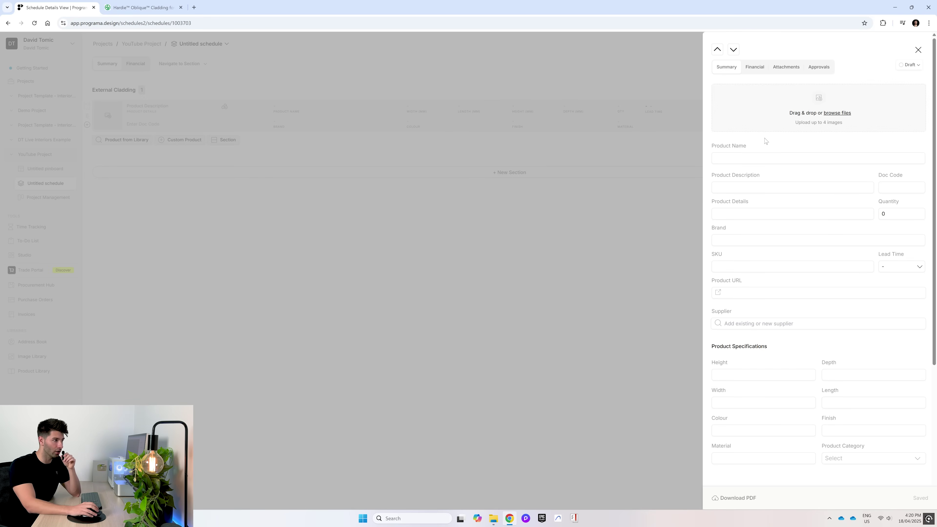
click(157, 10)
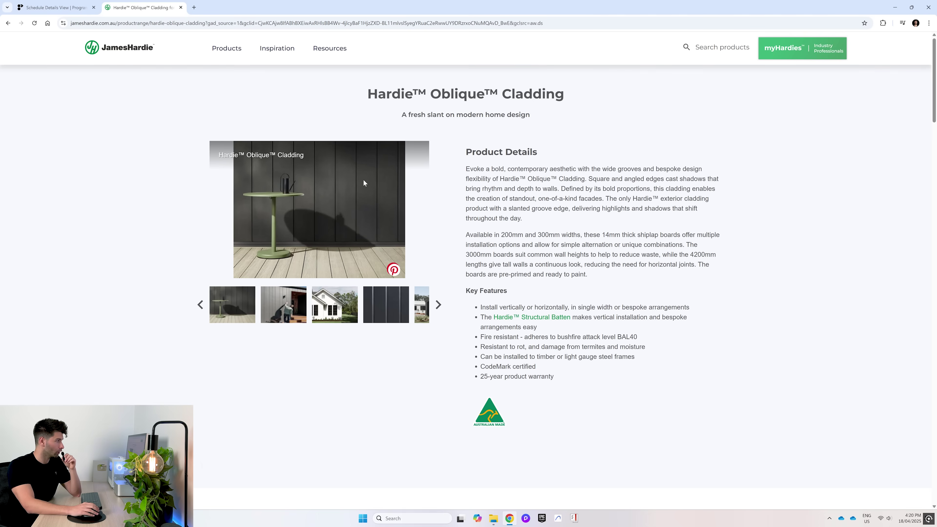
click(437, 306)
click(437, 309)
click(436, 310)
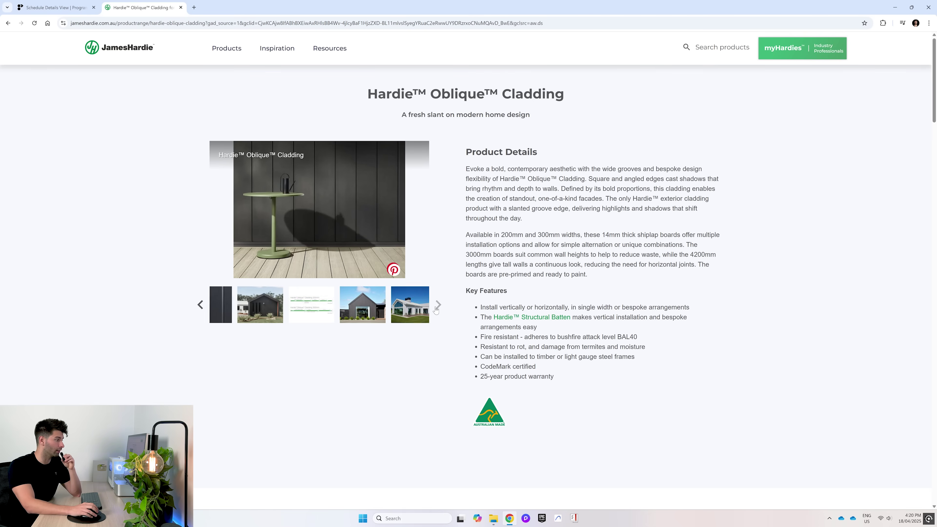
click(200, 305)
click(199, 304)
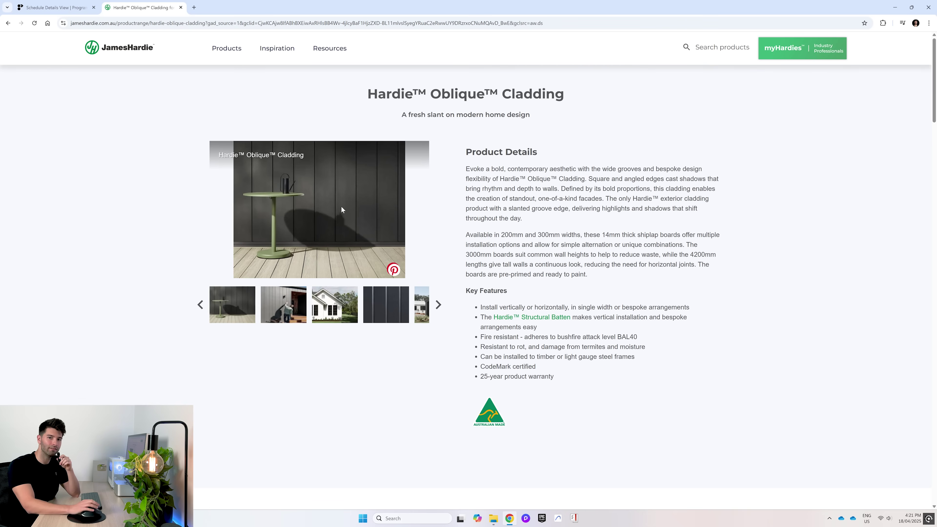
click(55, 7)
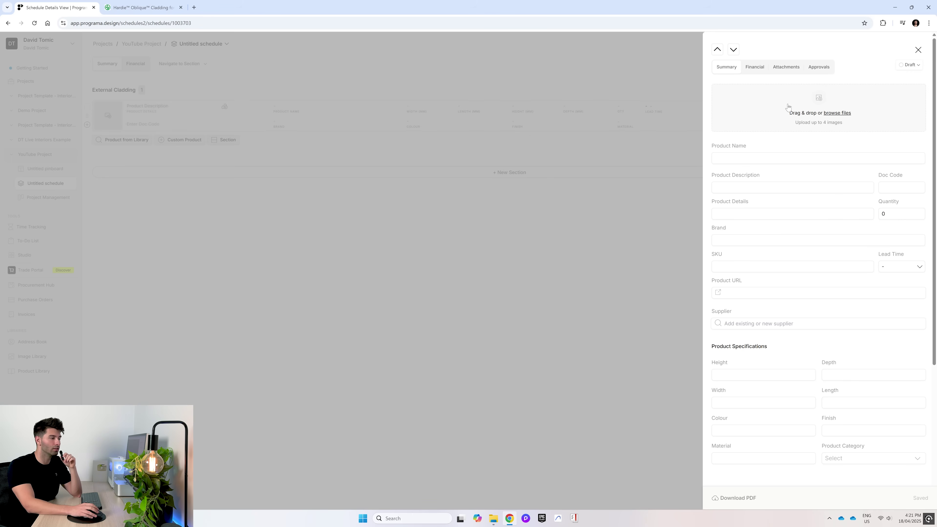
key(ctrl+v)
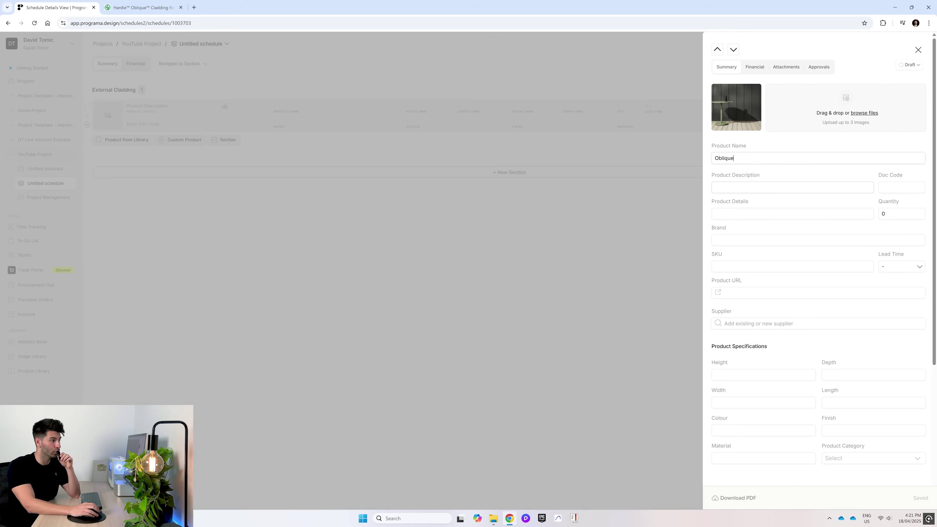
Fill in the product description "Fibre Cement Cladding" and the product details "Wall A - Cladding".
click(792, 187)
key(ctrl+v)
key(Tab)
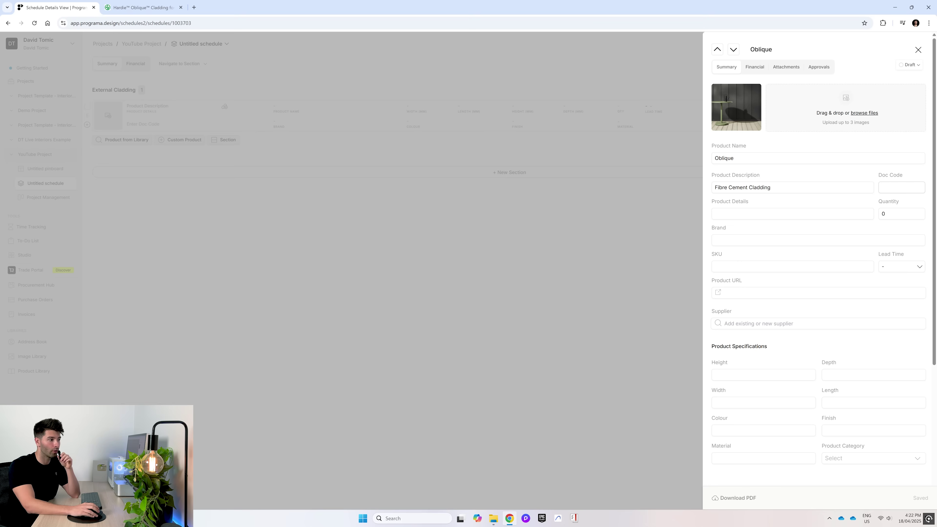
click(768, 202)
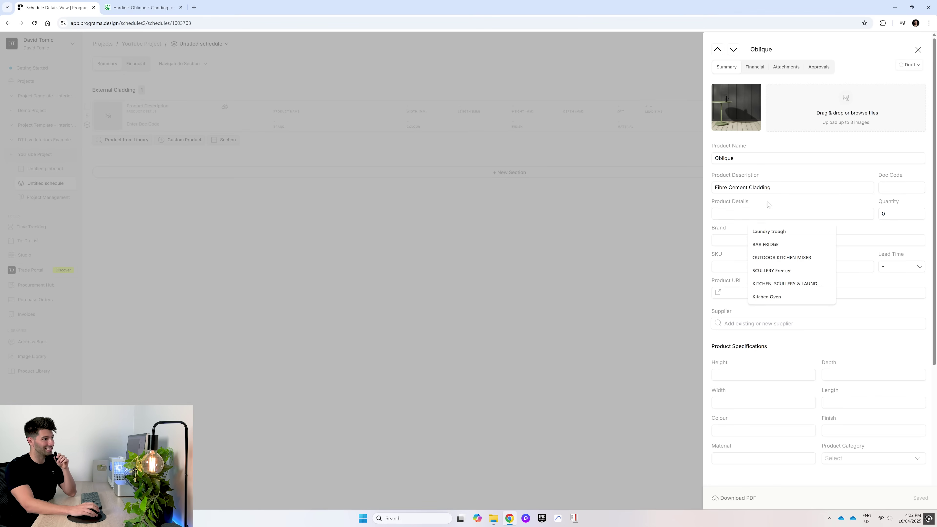
text(Wall A Cladding)
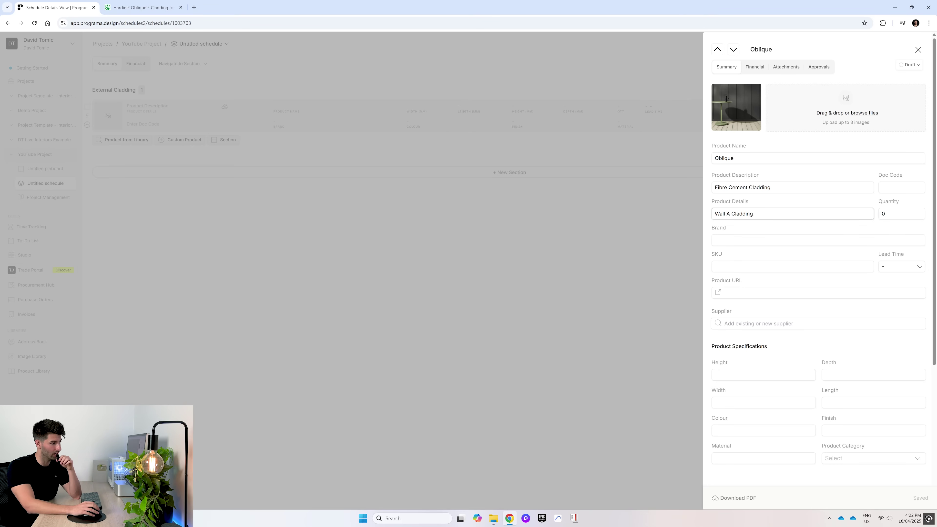
text(-)
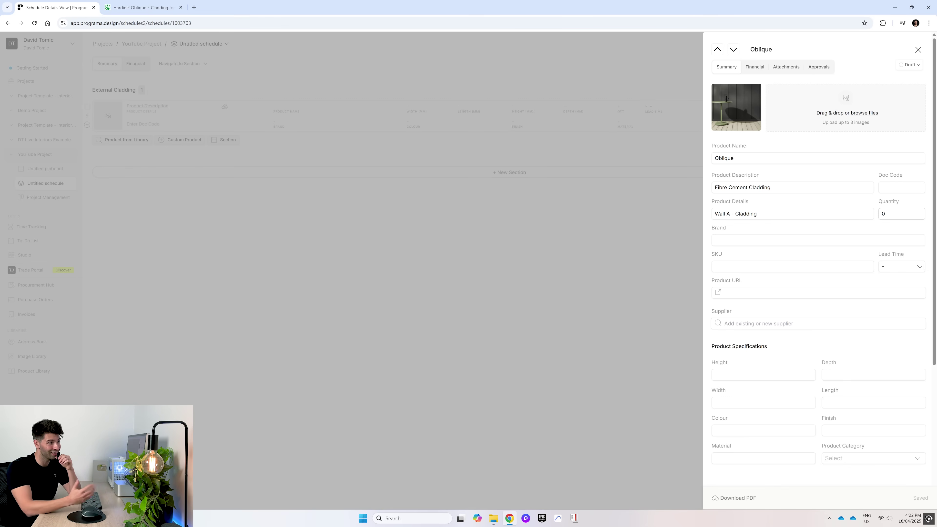
Set the product's quantity to 100 and its brand to James Hardie.
key(Tab)
text(100)
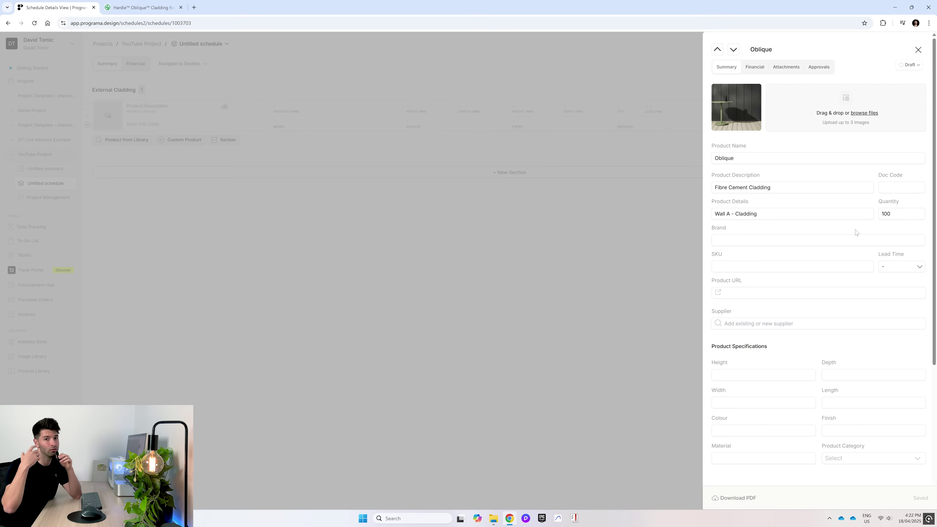
key(Tab)
key(ctrl+v)
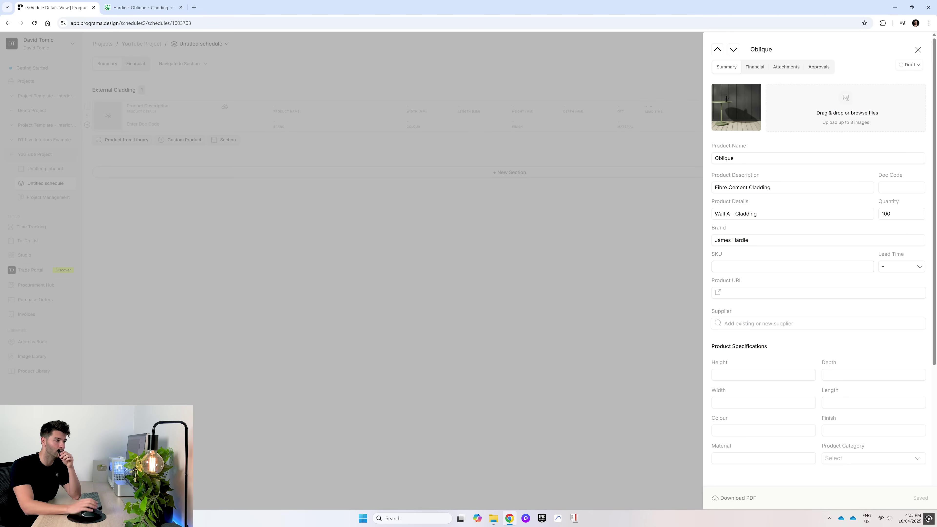
Set the lead time to In Stock and add the James Hardie Oblique Cladding page address as the product URL.
click(899, 269)
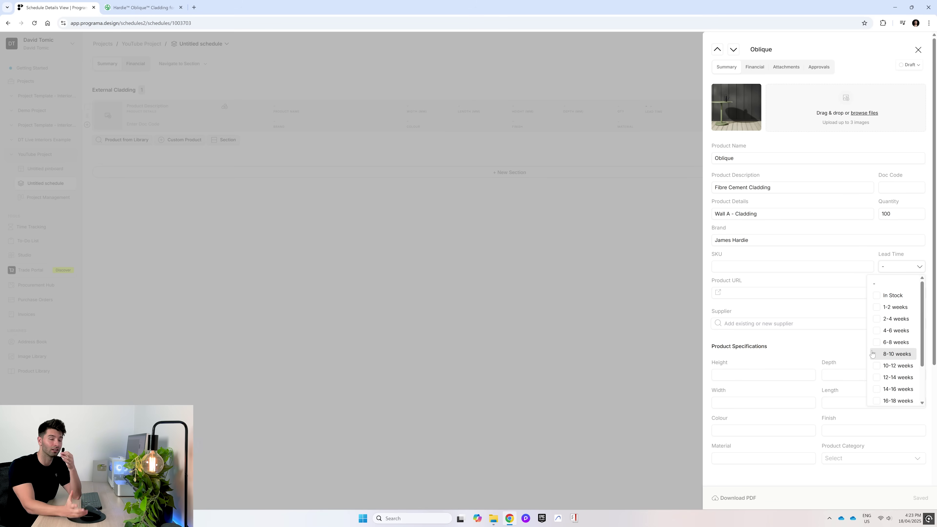
click(876, 298)
click(765, 292)
key(ctrl+v)
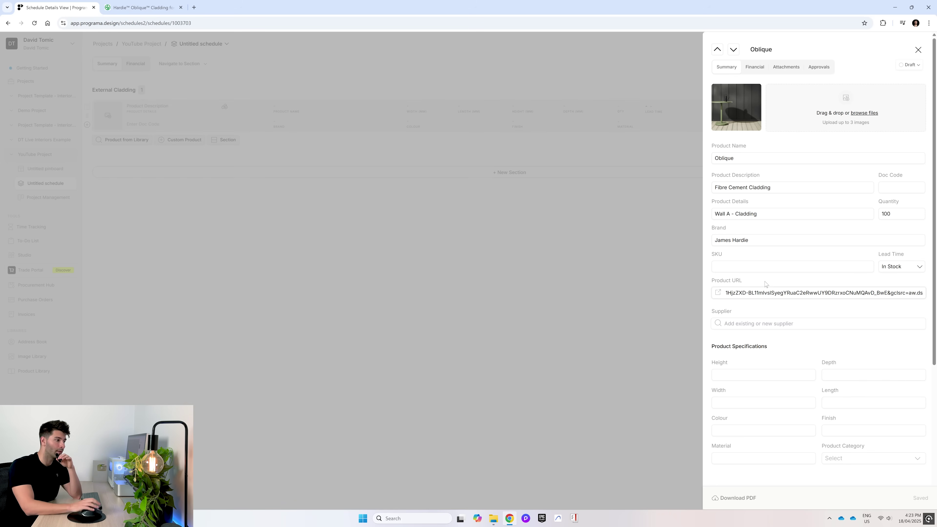
click(765, 284)
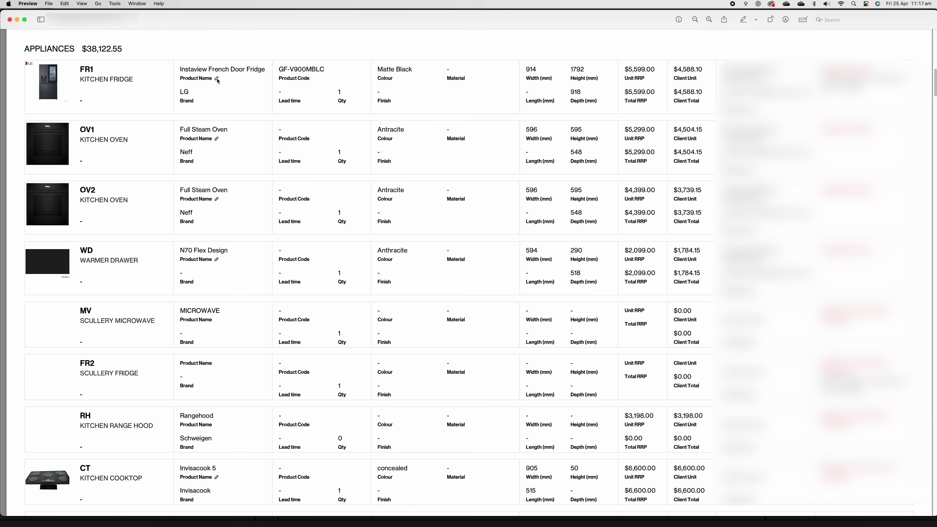
In the Preview document, follow the kitchen fridge's product link from the appliances schedule and open it in Safari.
click(216, 78)
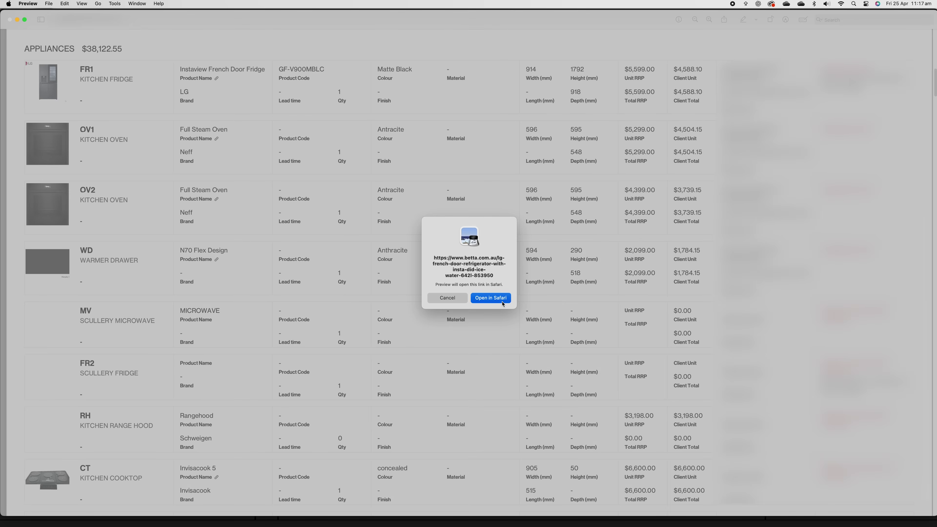
click(503, 304)
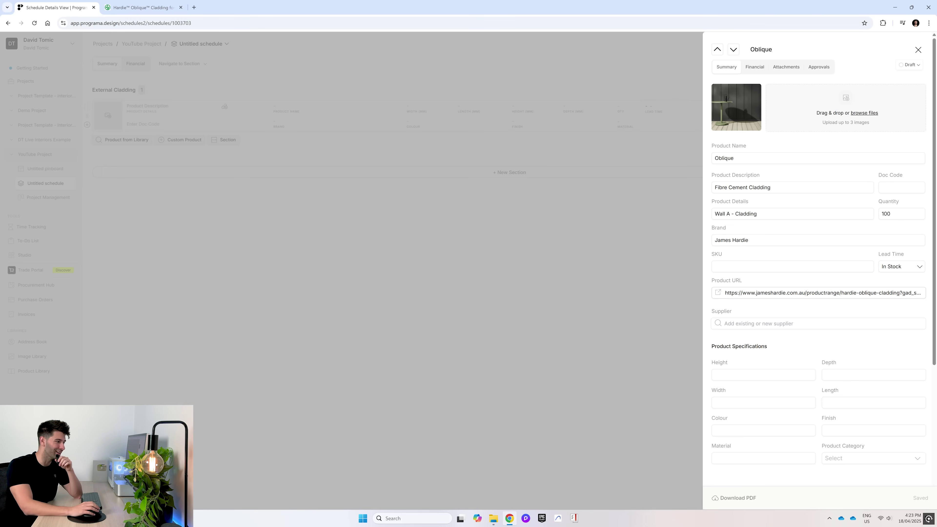
Look up the cladding's dimensions on the James Hardie page and enter depth 14, width 300 and length 3000.
scroll(766, 303, down, 2)
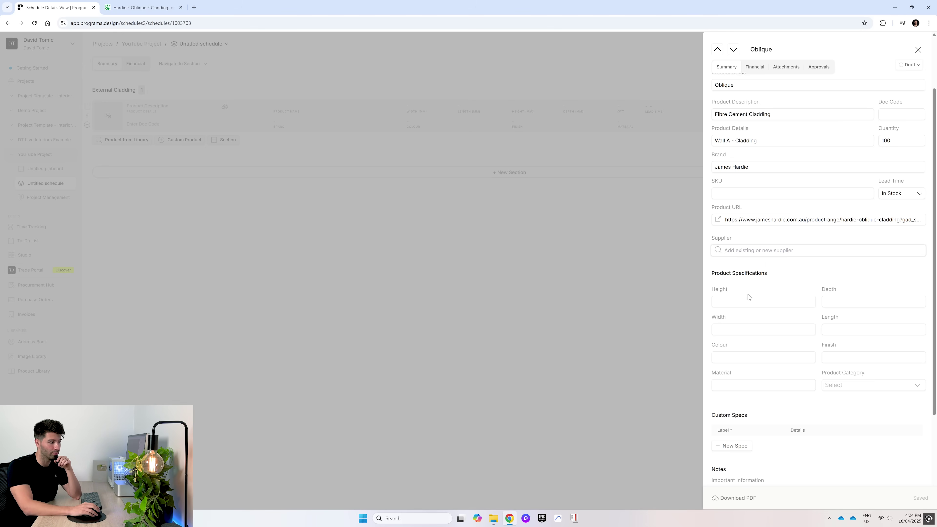
scroll(748, 296, down, 1)
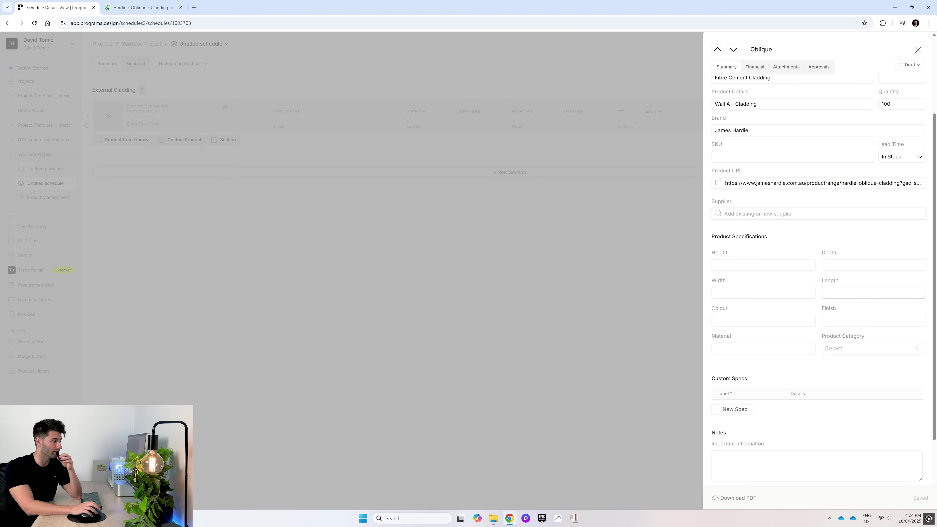
click(140, 7)
scroll(253, 240, down, 15)
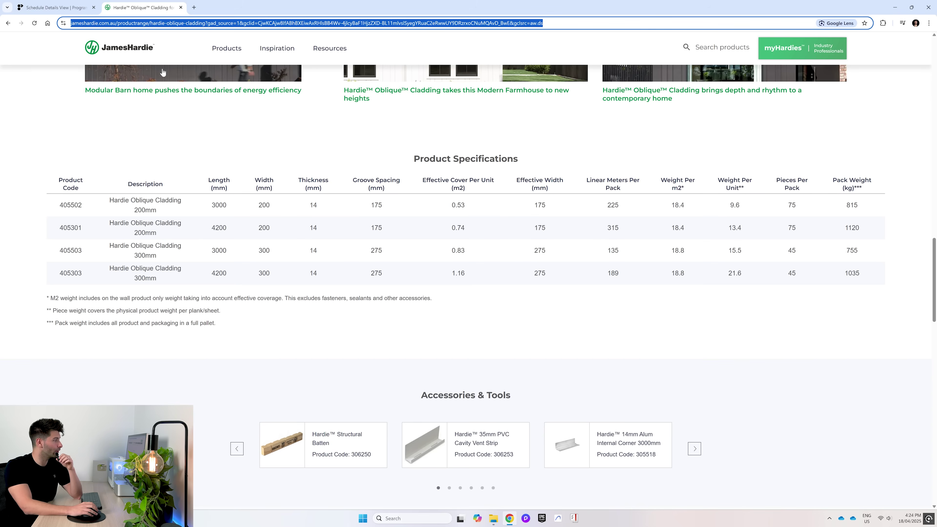
click(55, 7)
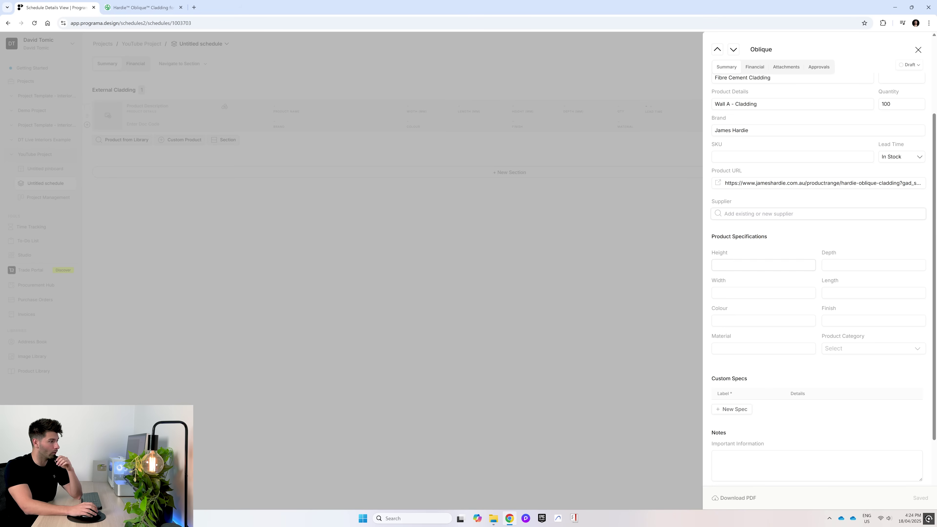
click(848, 265)
text(14)
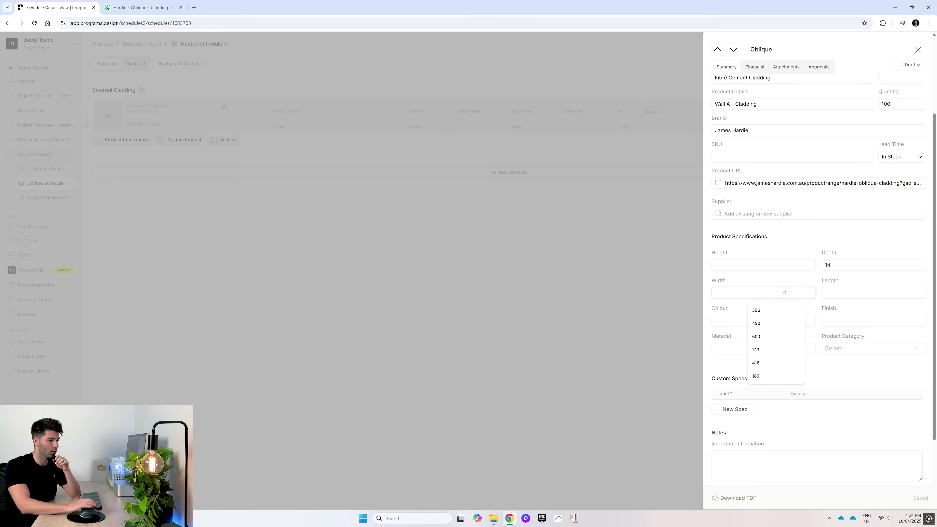
text(300)
key(Tab)
text(3000)
key(Tab)
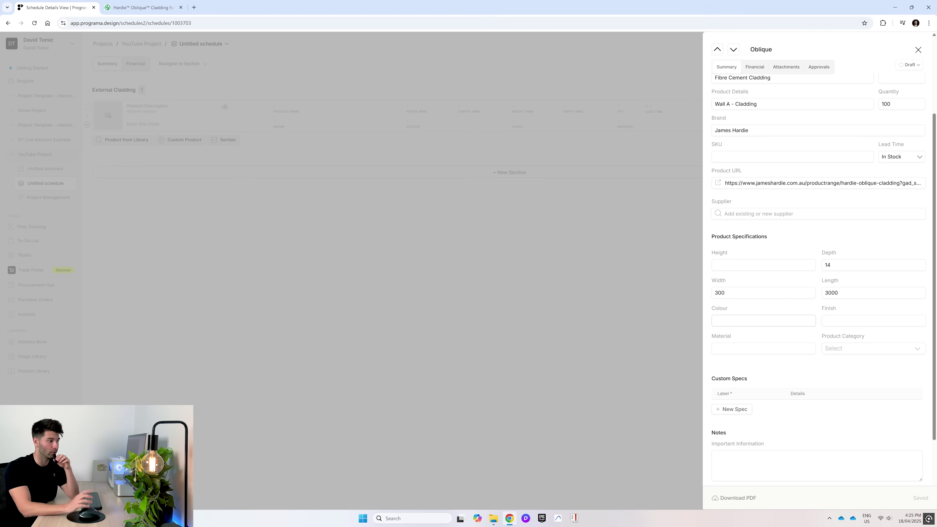
Set the product's colour to Monument and its finish to Paint.
text(Pre-Primed)
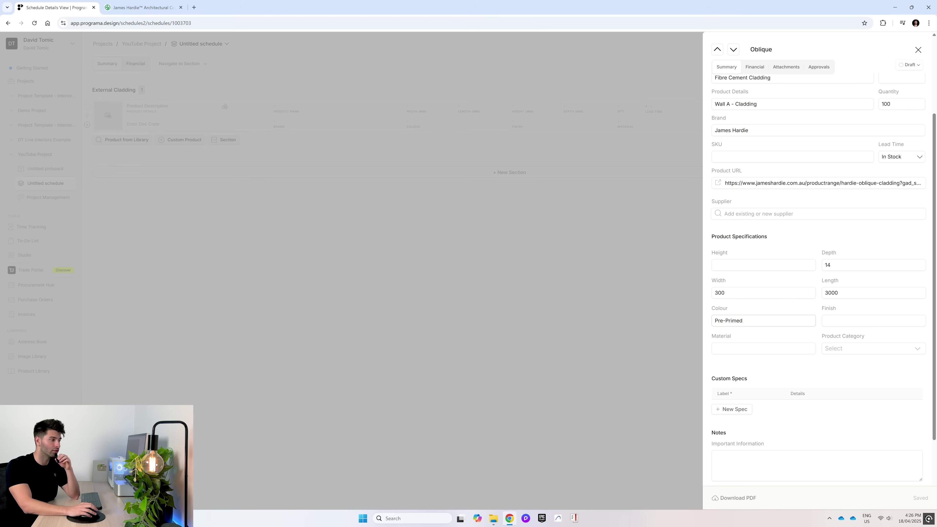
key(ctrl+a)
text(monument)
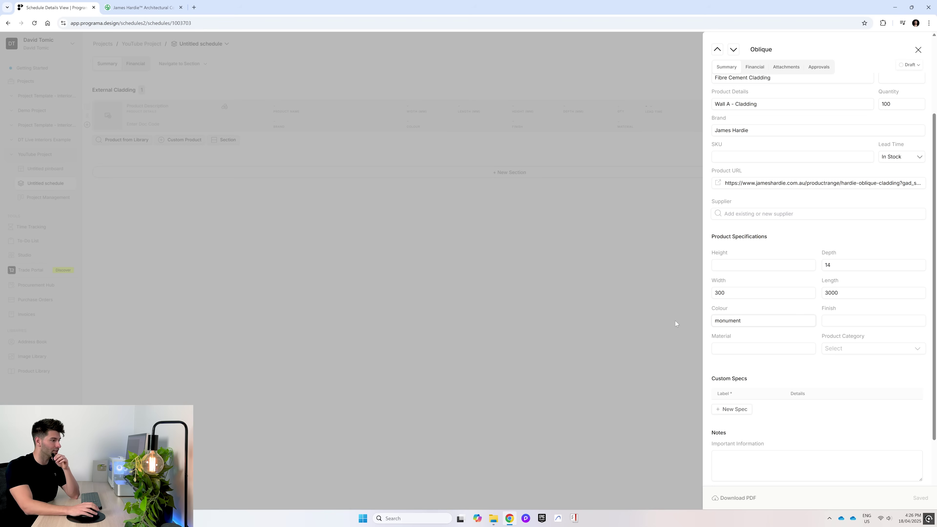
key(Tab)
text(Paint)
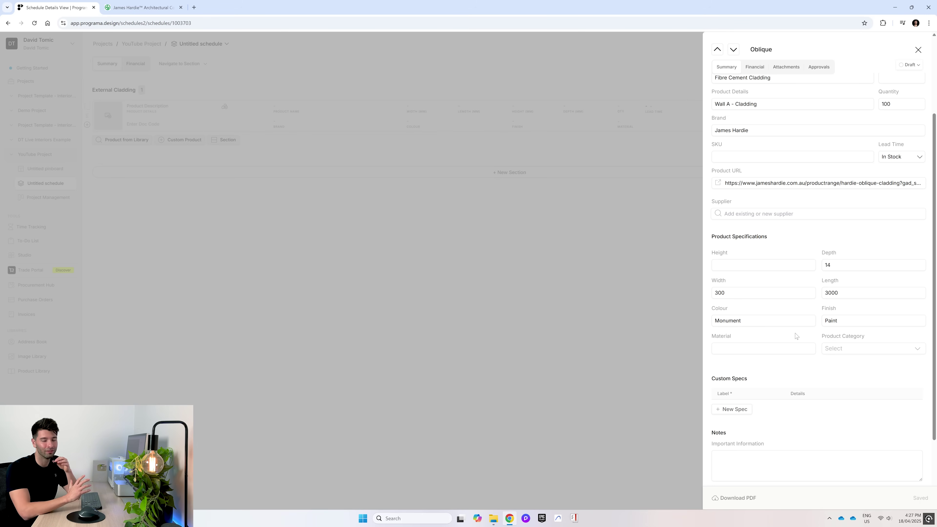
Set the product's material to Fibre Cement Sheet and its category to Cladding.
click(774, 348)
click(774, 366)
click(844, 348)
scroll(856, 387, down, 2)
click(844, 343)
Look over the product's notes fields and close its details to view the filled-in row in the schedule.
scroll(811, 337, down, 2)
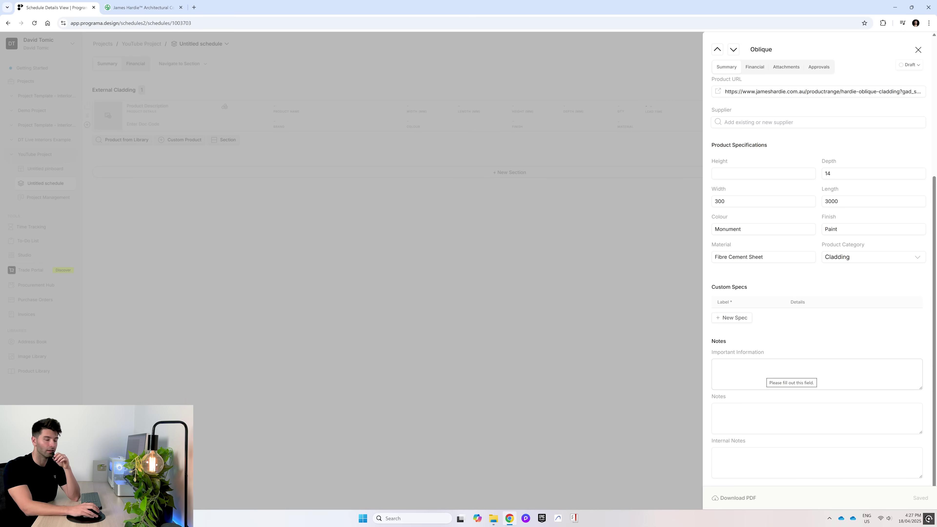
click(771, 372)
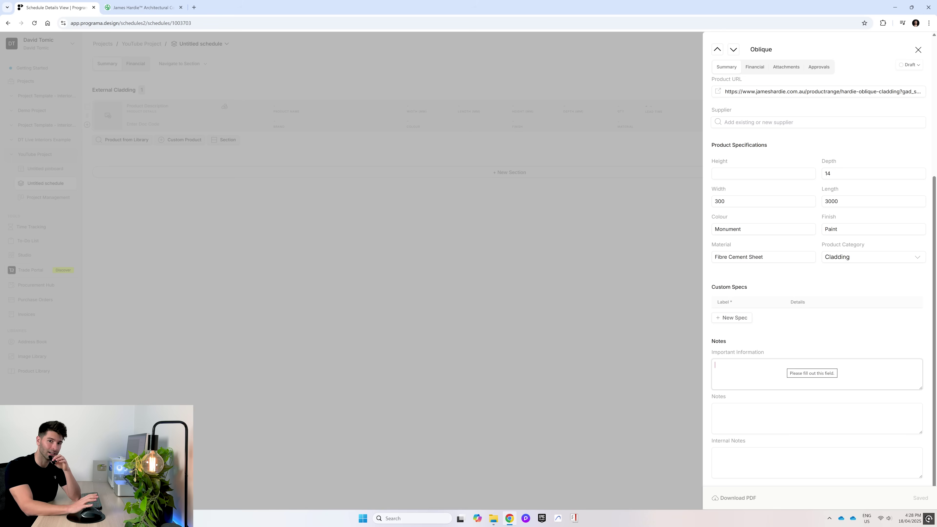
click(714, 409)
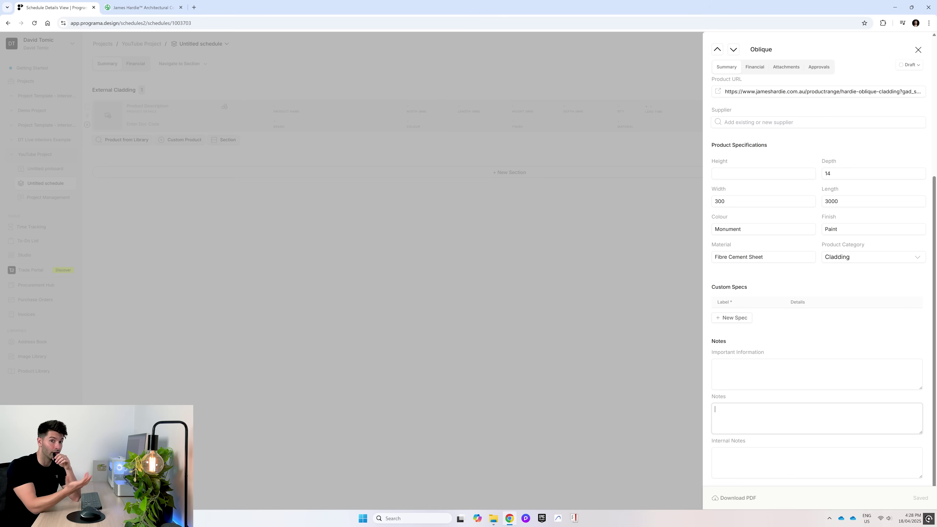
scroll(761, 84, up, 5)
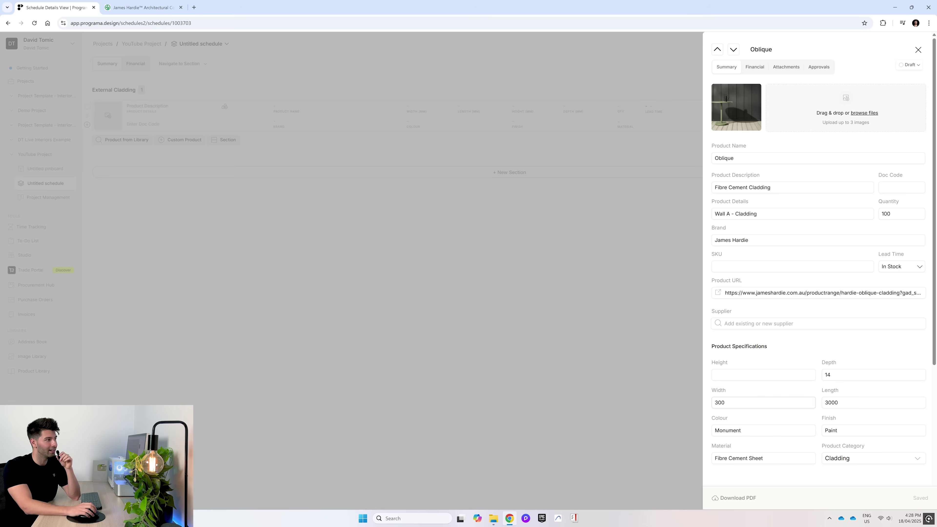
click(648, 292)
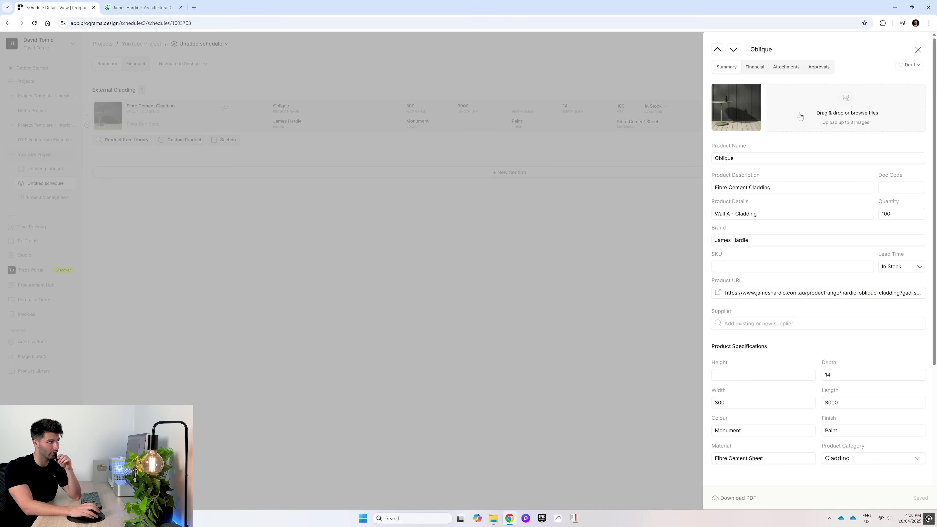
In the Oblique product's financial details, enter the Bunnings price of 89.11 as the RRP and 84.50 as the trade price.
click(755, 69)
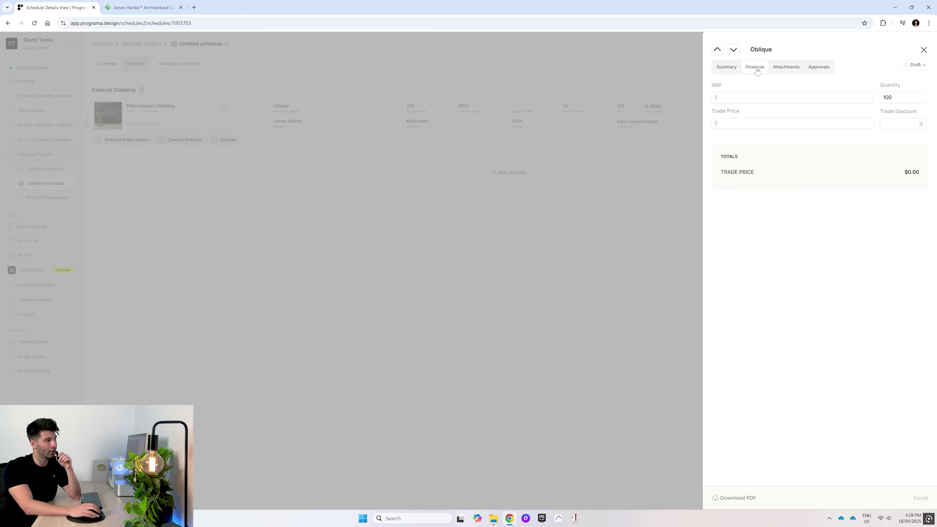
click(755, 95)
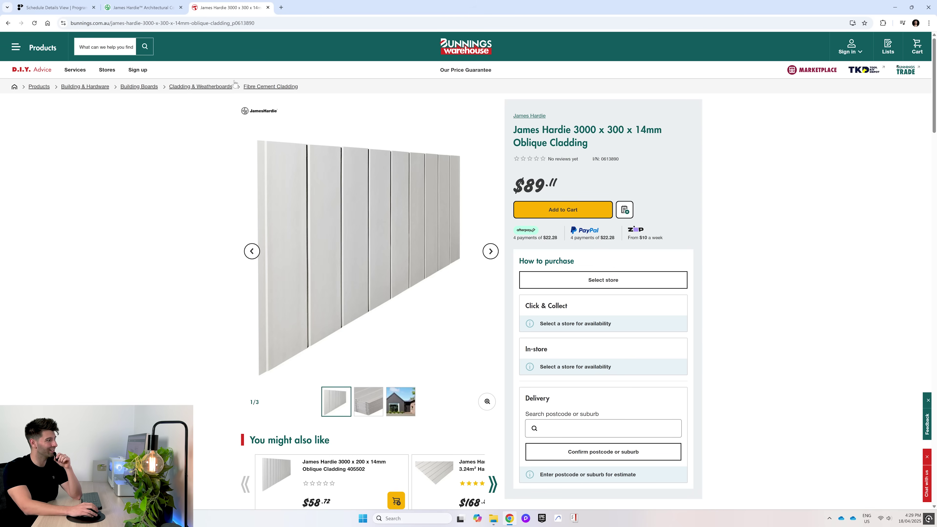
click(55, 7)
text(89.11)
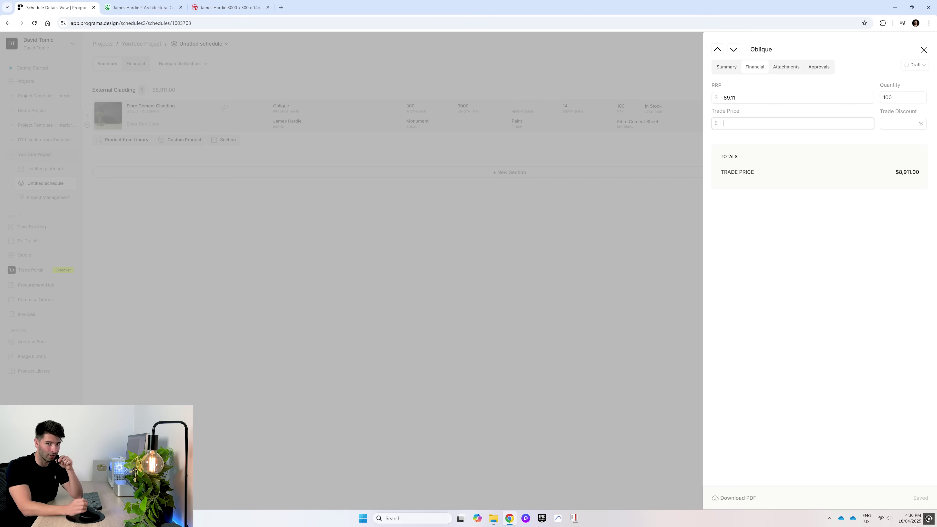
text(84.5)
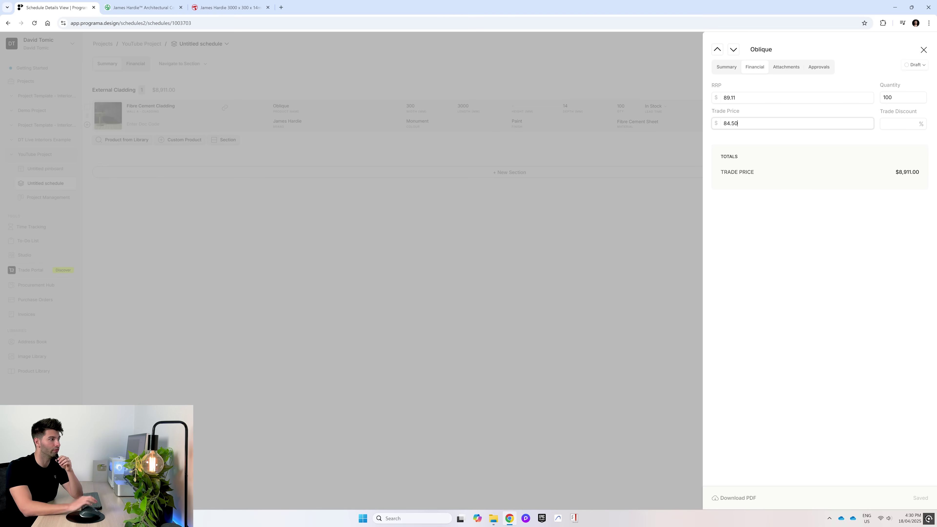
Set the Oblique product's trade discount to 5%.
click(900, 128)
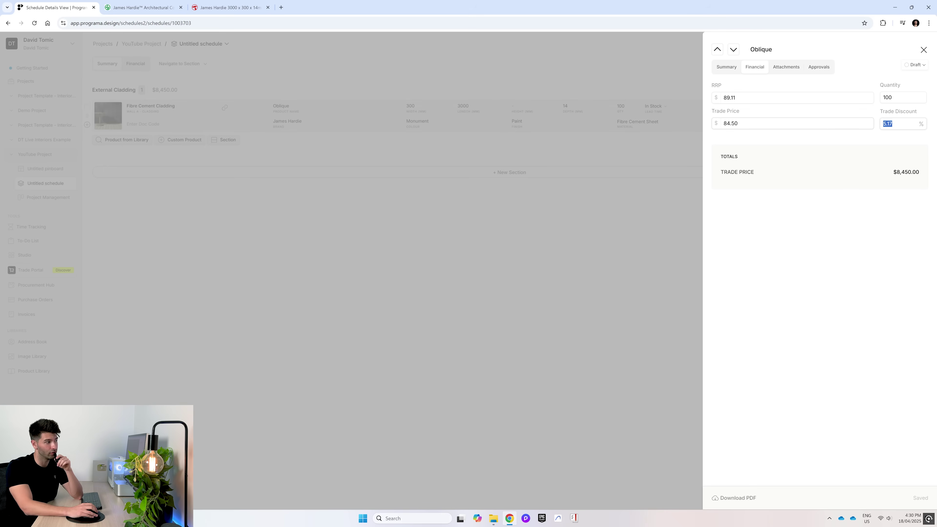
text(5)
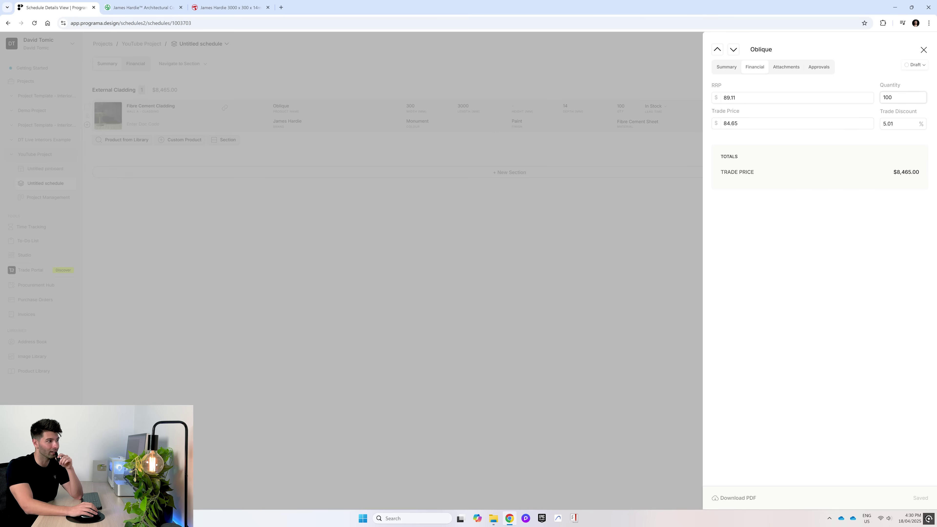
Try a trade discount of 10% for the Oblique product, then undo that change.
click(900, 124)
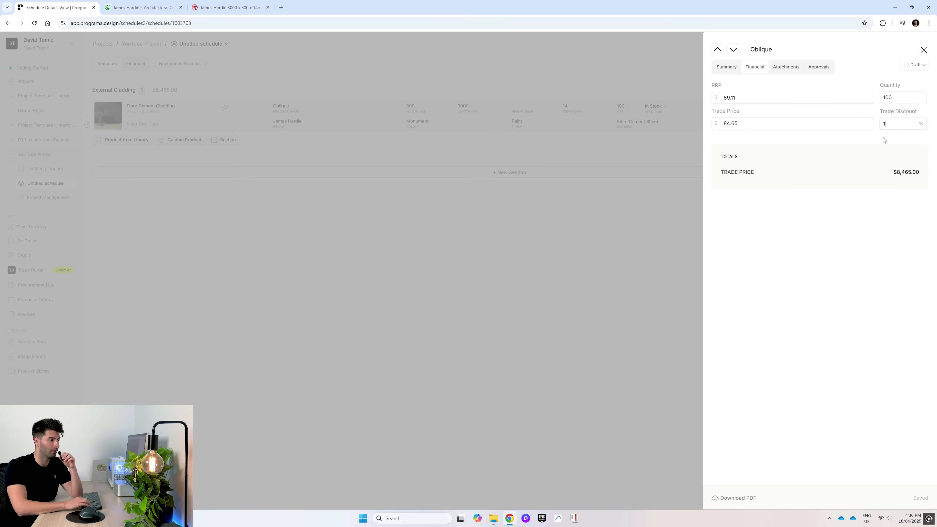
text(10)
key(Return)
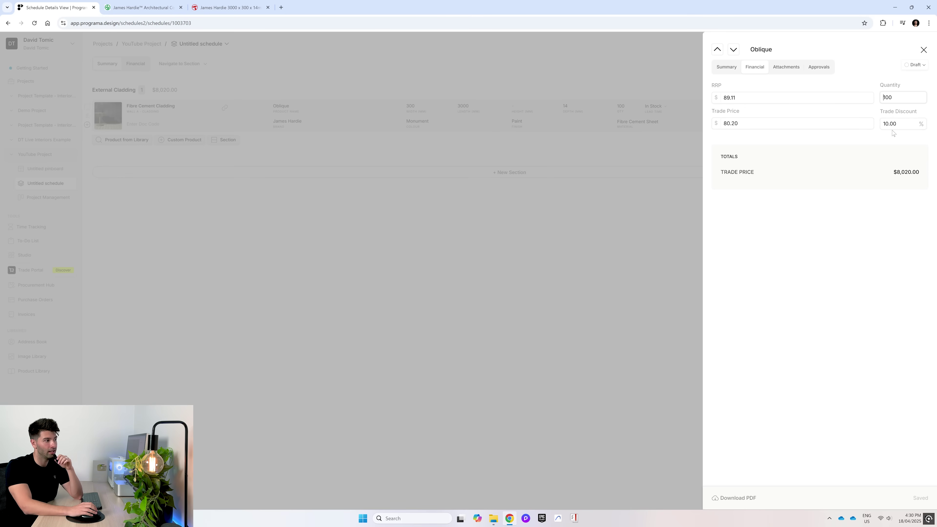
key(ctrl+z)
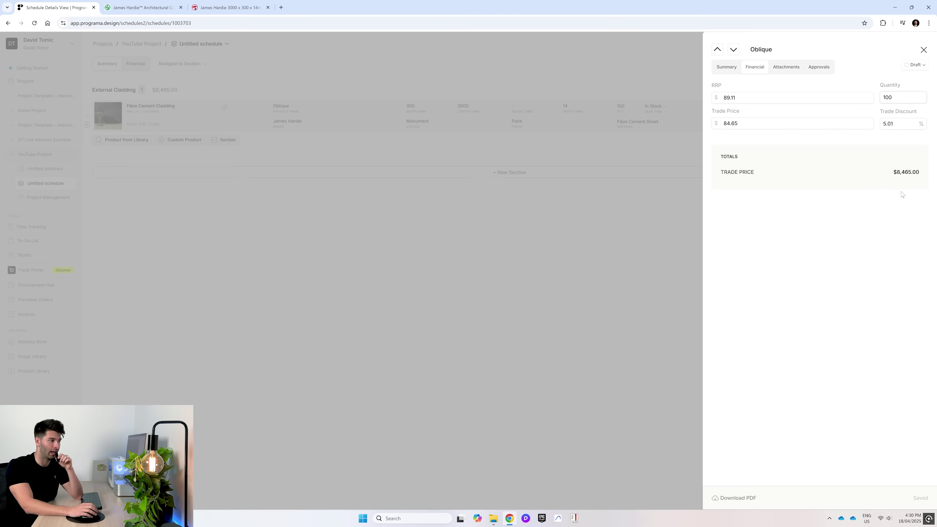
Close the product's details and compare the schedule's financial view with its summary view.
click(654, 260)
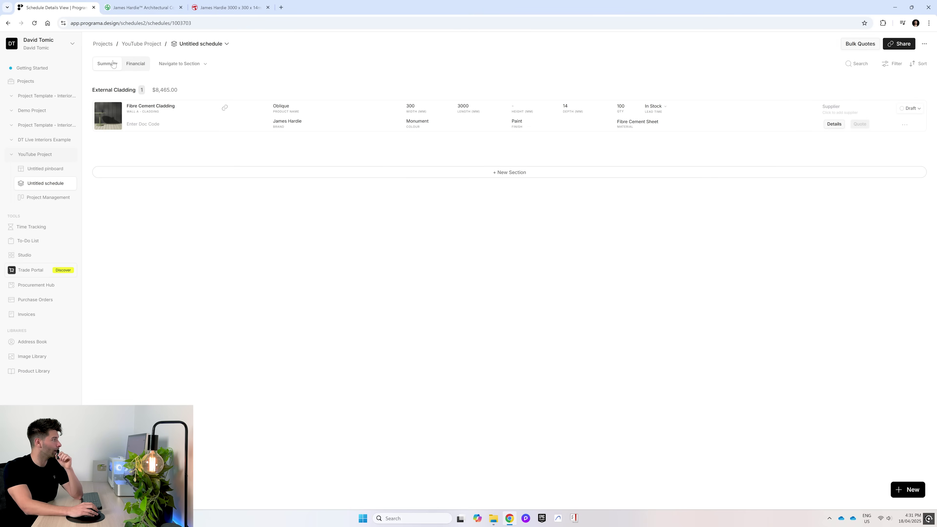
click(136, 67)
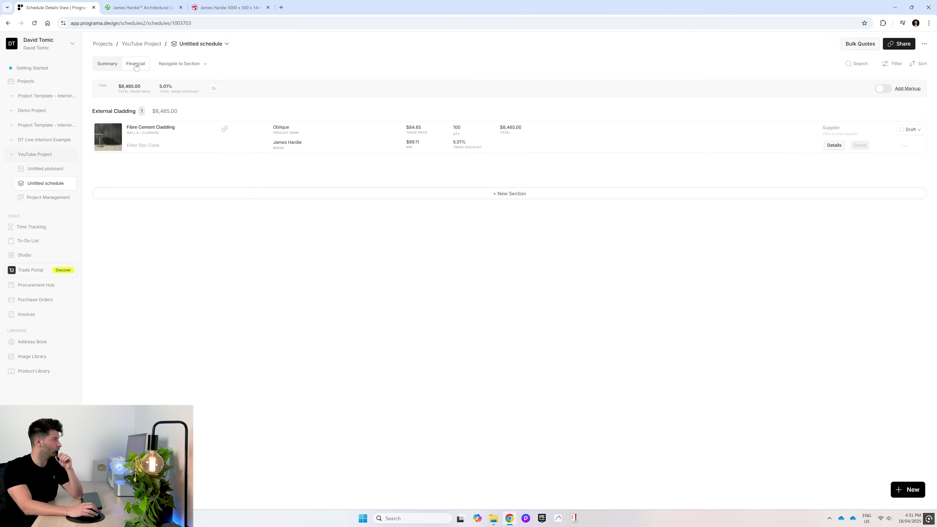
click(130, 68)
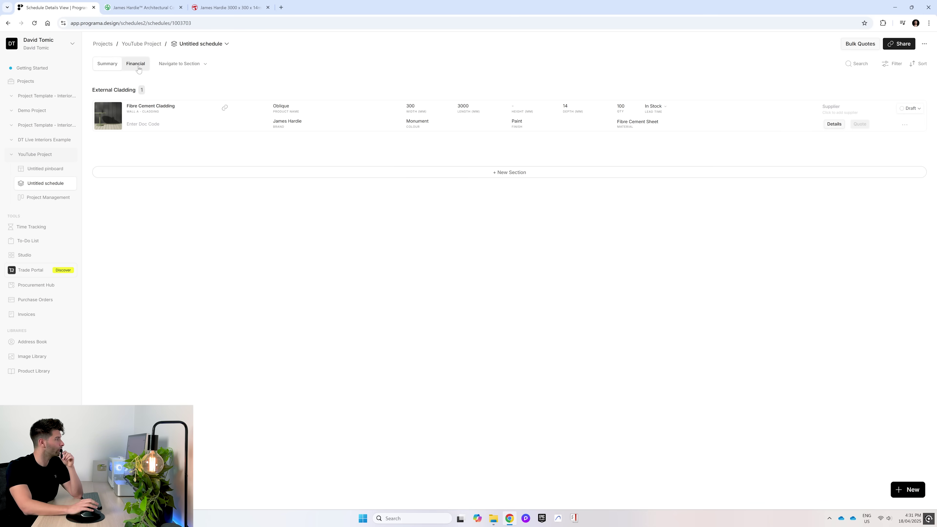
click(138, 70)
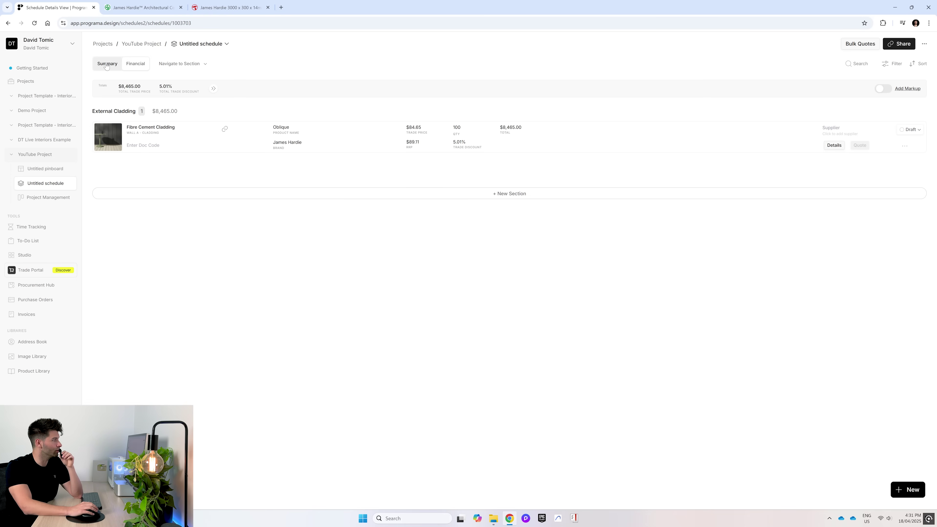
click(118, 67)
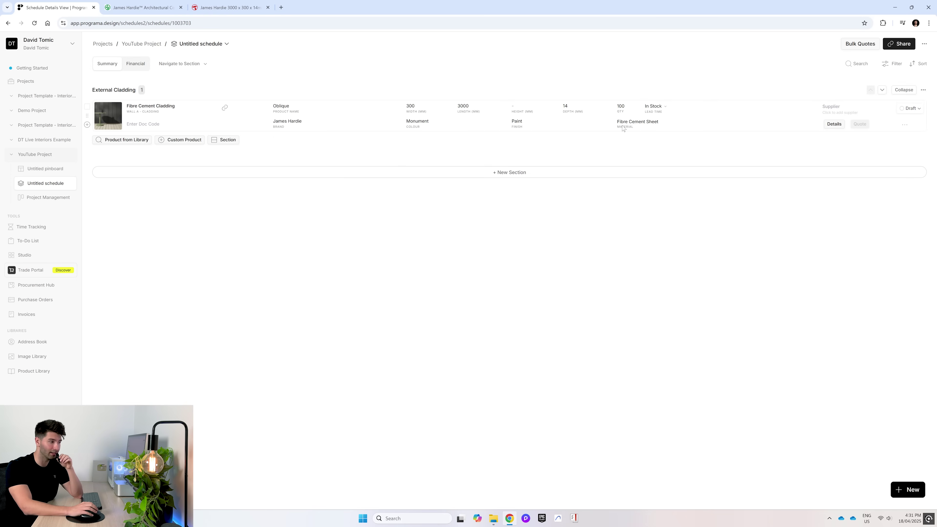
View the Oblique product's attachments area and look through its Bunnings and James Hardie web pages for technical documents to attach.
click(833, 123)
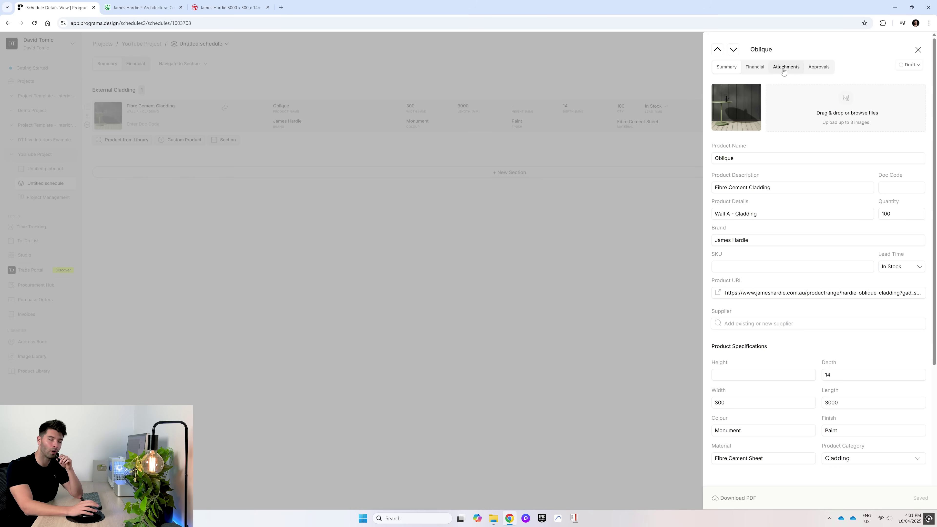
click(783, 72)
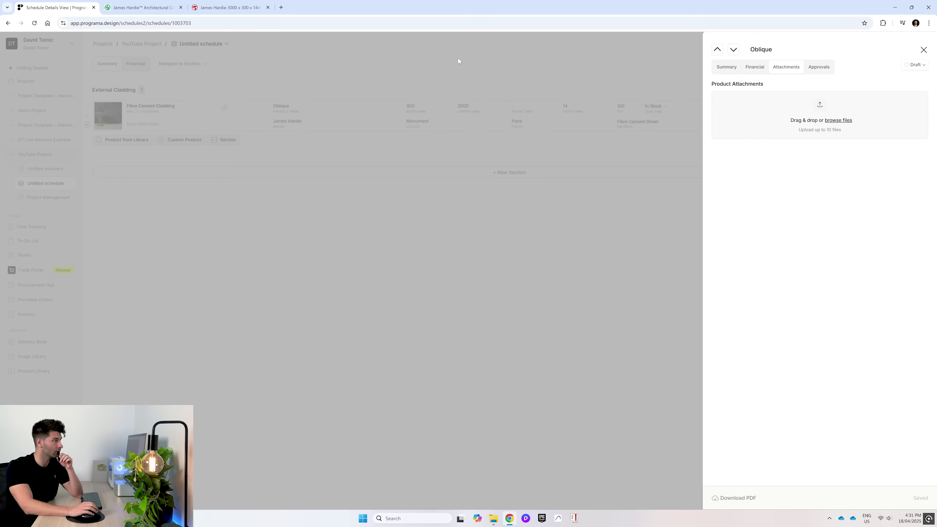
click(228, 7)
scroll(466, 337, down, 10)
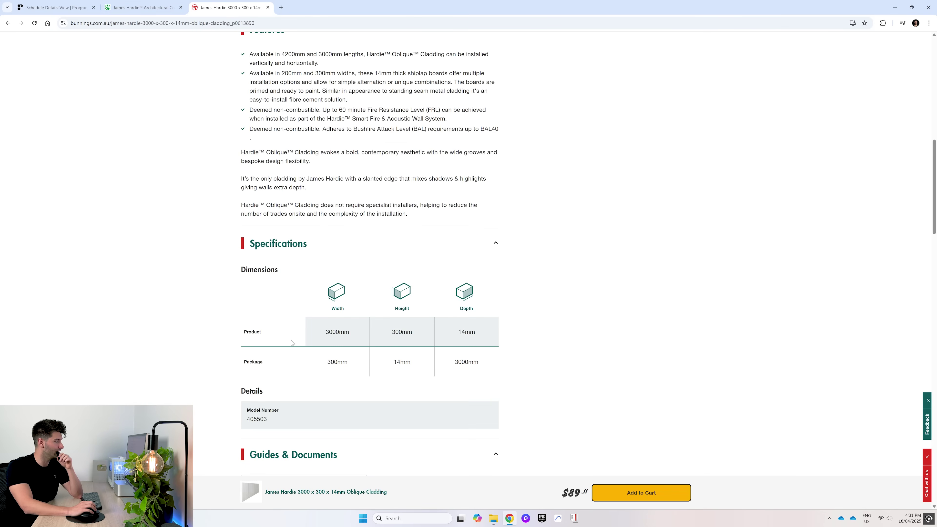
scroll(292, 342, down, 5)
key(ctrl+shift+Tab)
scroll(294, 313, down, 5)
click(541, 166)
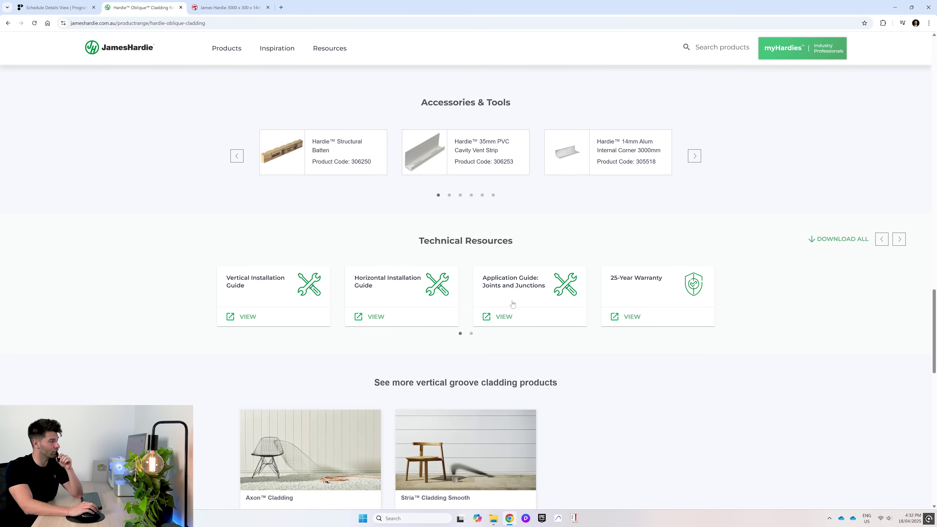
click(68, 12)
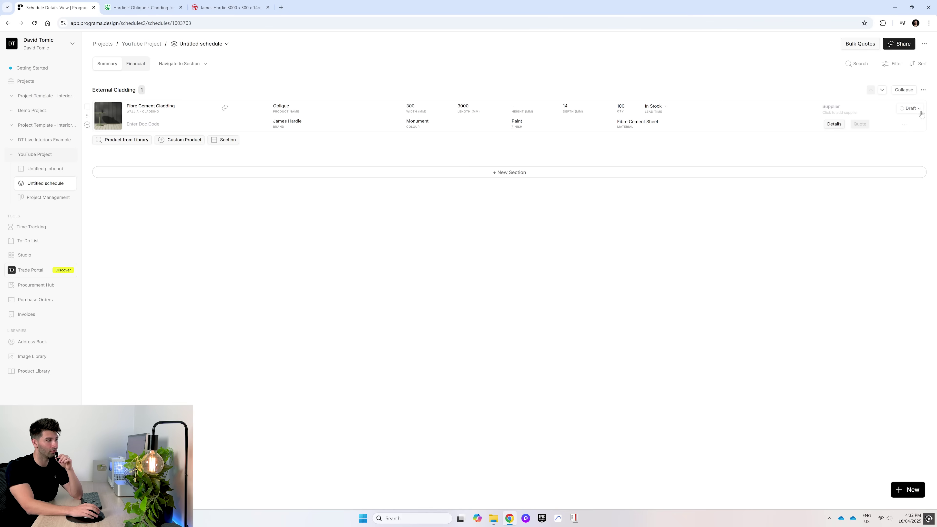
Set the Oblique product's status to Client Review and check its approvals record.
click(912, 112)
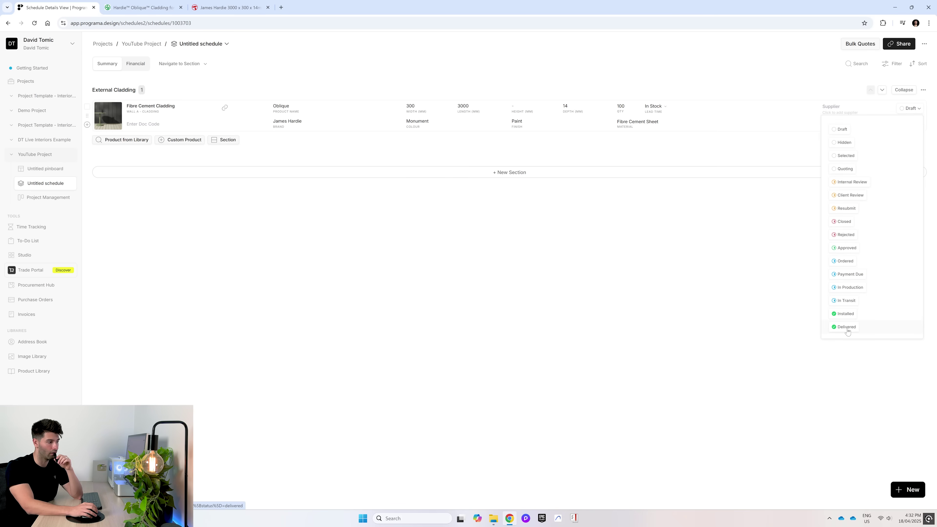
click(858, 197)
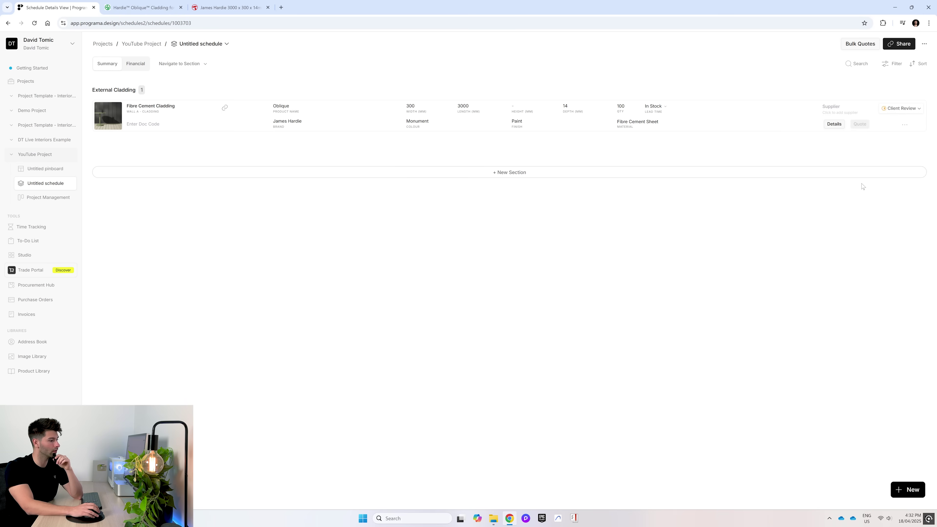
click(834, 124)
click(819, 67)
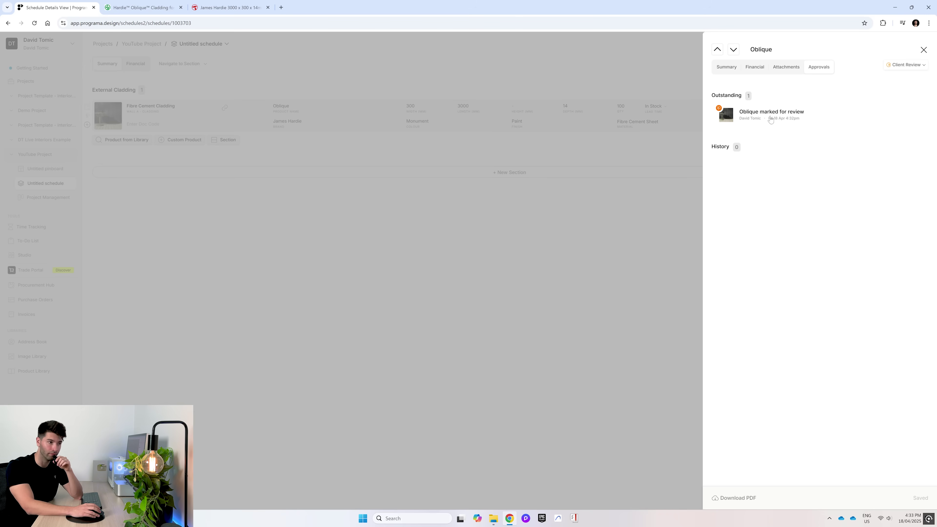
key(Escape)
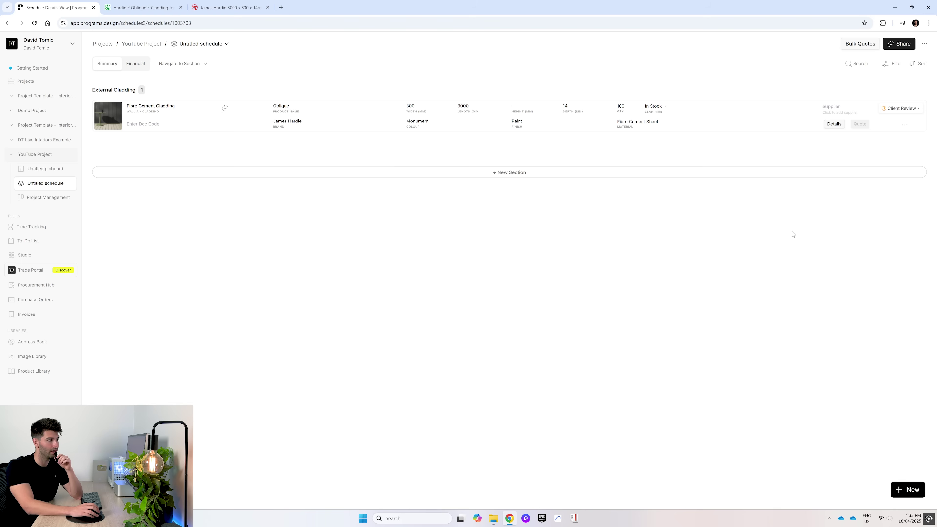
Set the Oblique product's status to Approved and check the approvals record again.
click(902, 109)
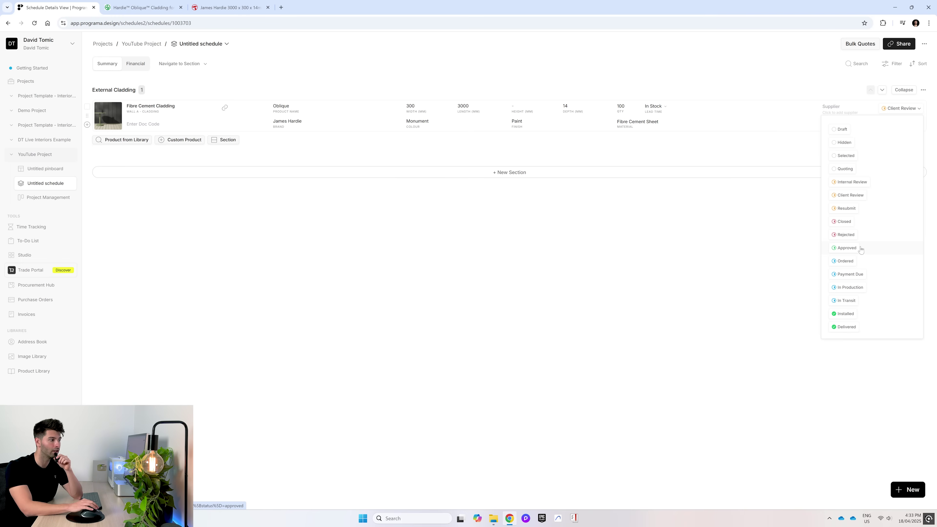
click(847, 248)
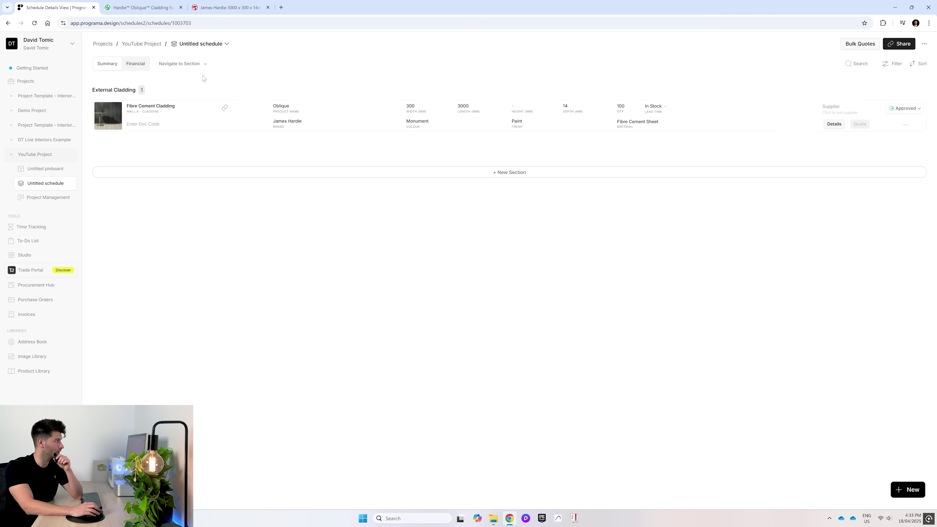
click(833, 124)
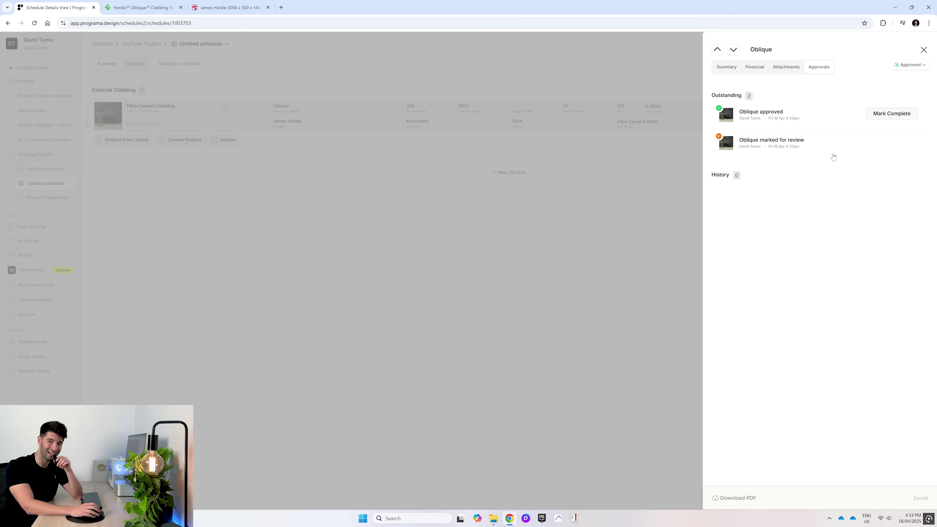
click(695, 253)
click(908, 111)
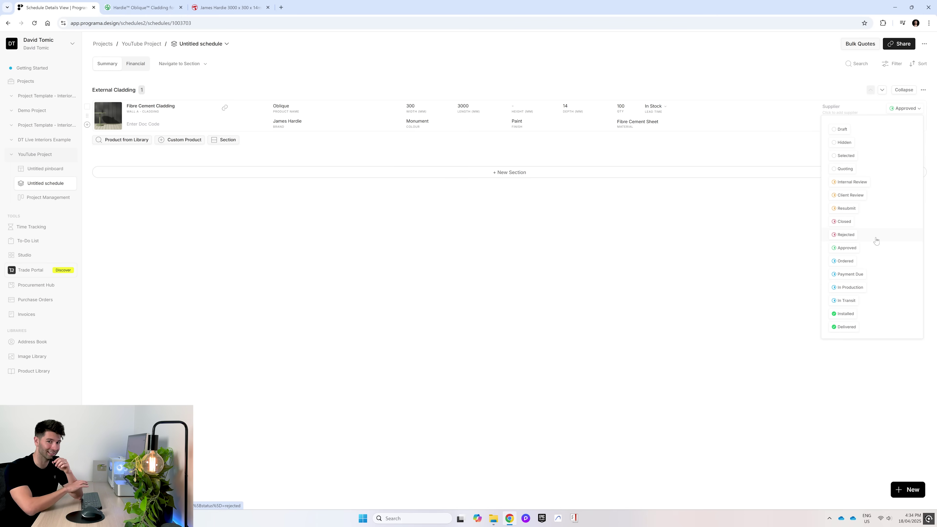
click(664, 238)
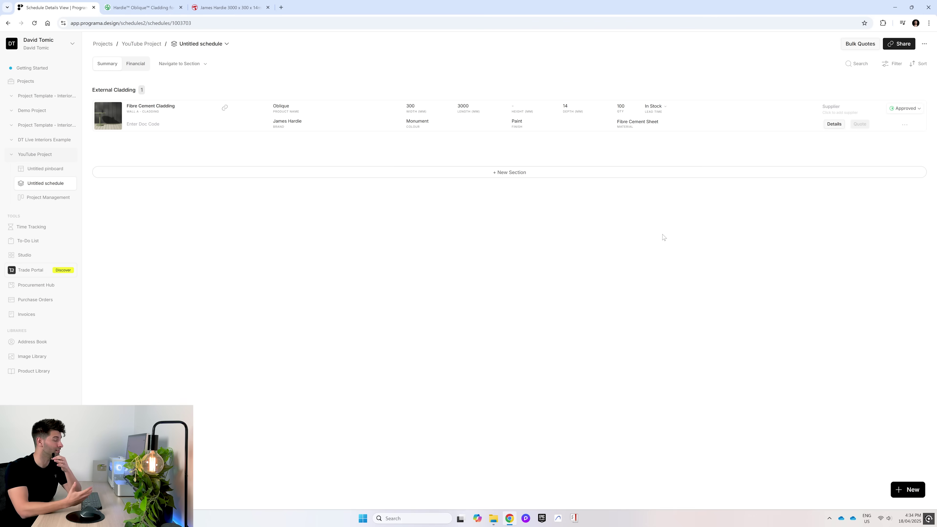
Add a new section named Internal Cladding below External Cladding in the schedule.
click(545, 173)
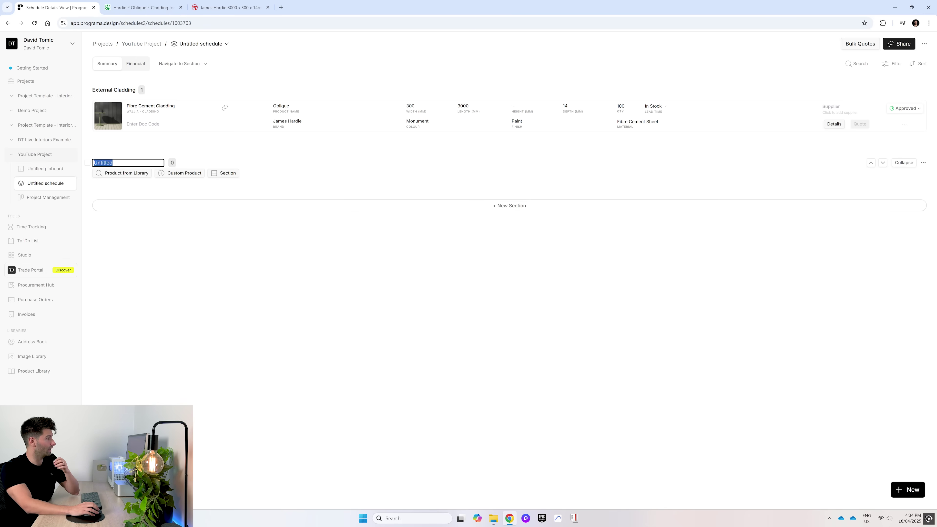
text(Internal Cladding)
key(Return)
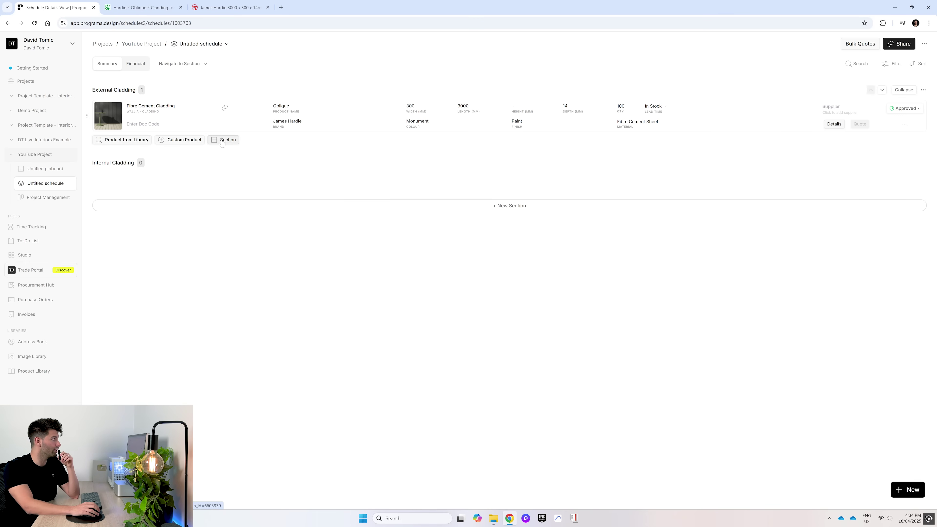
Duplicate the Fibre Cement Cladding product within External Cladding and set the copy's colour to Dover White.
click(904, 124)
click(844, 180)
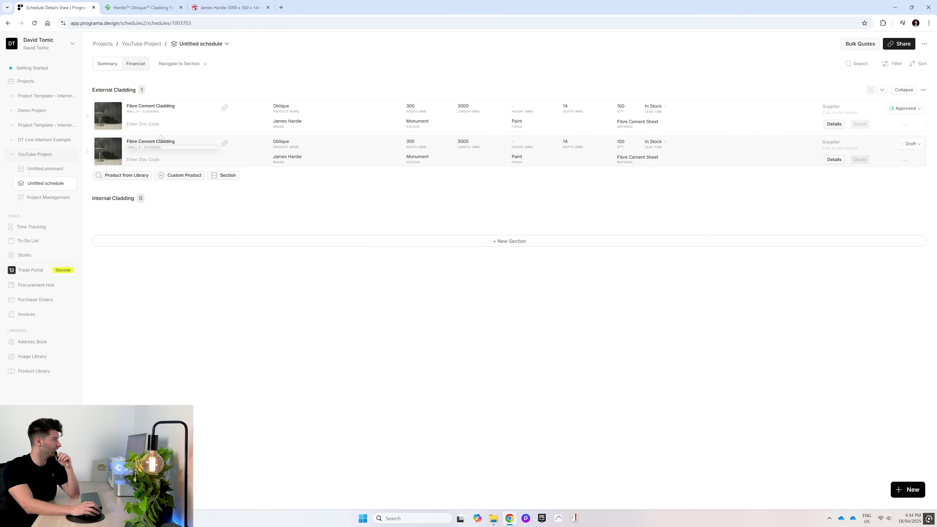
key(Tab)
text(Dover White)
key(Tab)
click(417, 175)
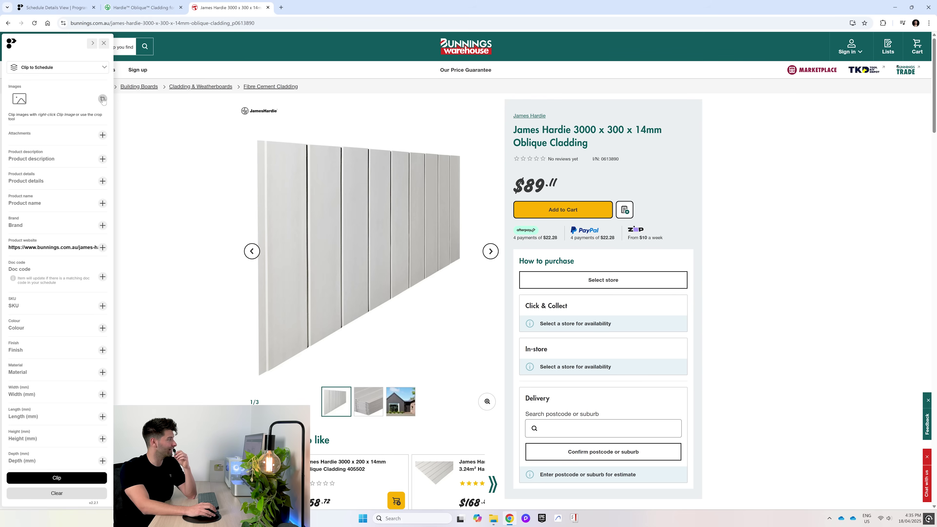
Capture the Oblique cladding panel image from the Bunnings page as the clipped product's image.
click(103, 100)
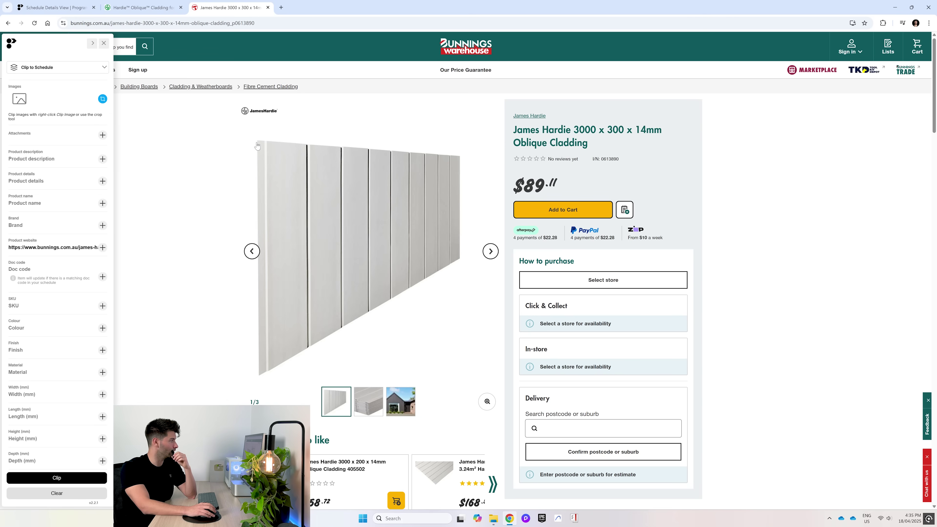
drag(257, 140, 467, 375)
key(Escape)
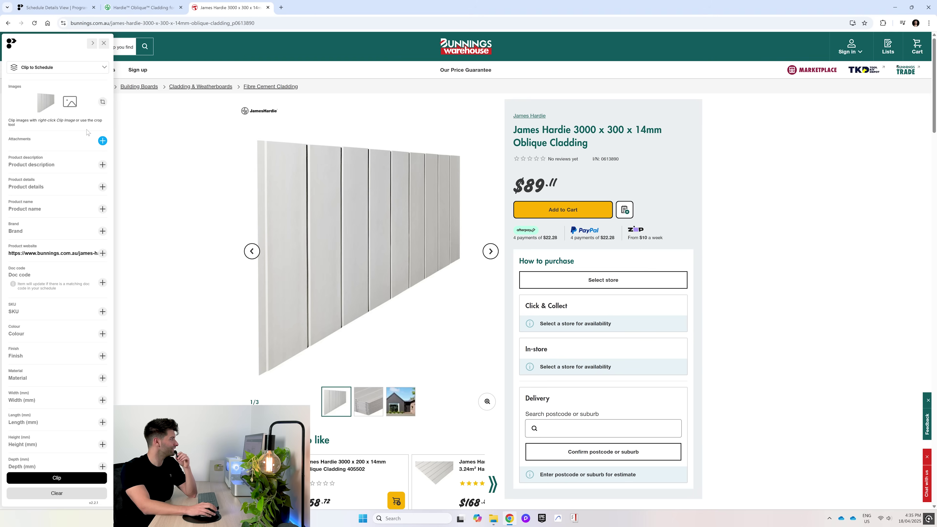
Clip the Hardie Oblique Cladding description, the product name and the brand James Hardie from the Bunnings page.
click(103, 165)
scroll(314, 306, down, 7)
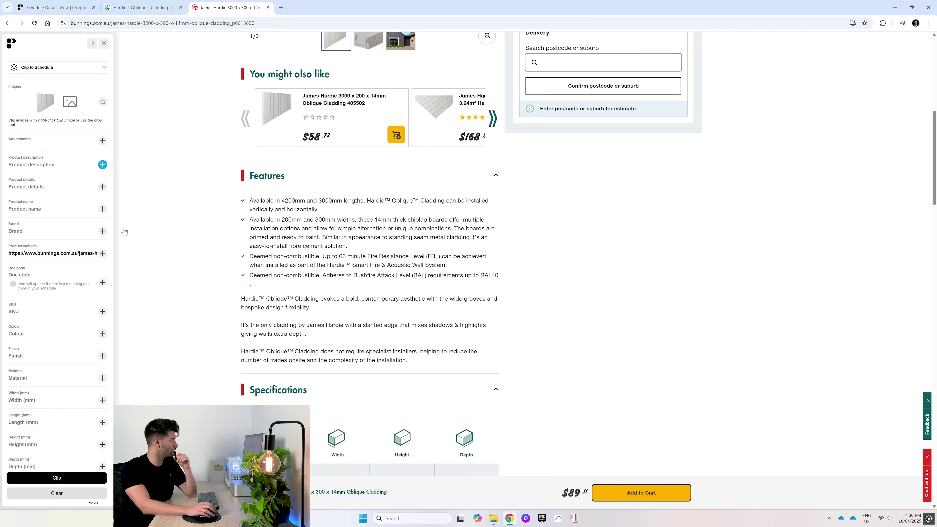
scroll(512, 96, up, 7)
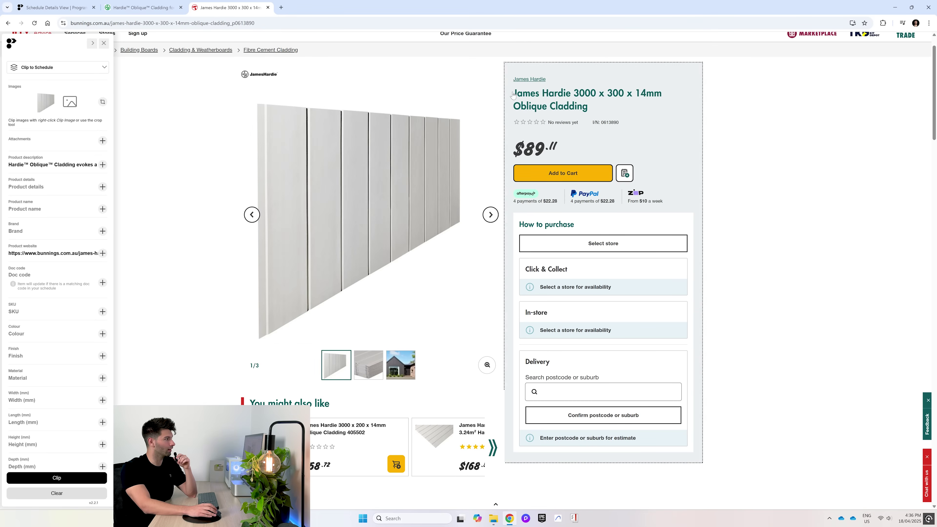
right_click(515, 79)
click(540, 116)
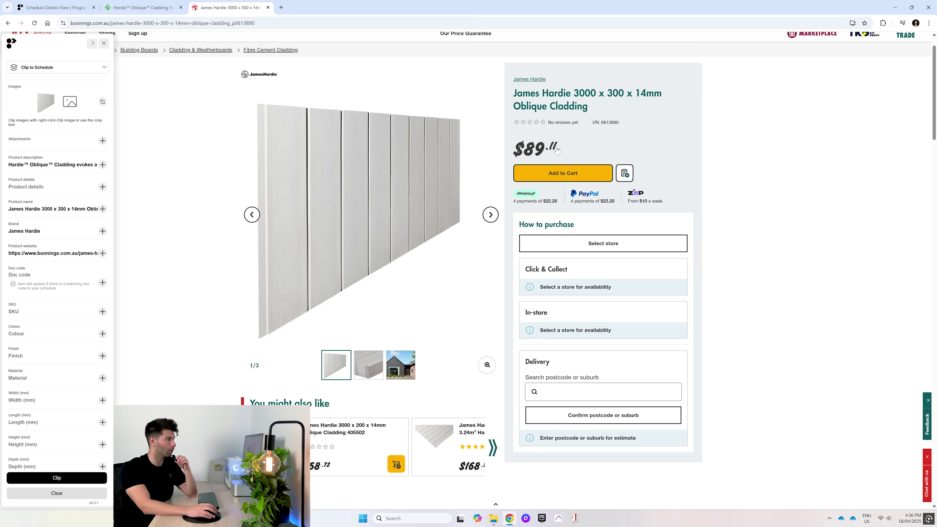
scroll(356, 327, down, 5)
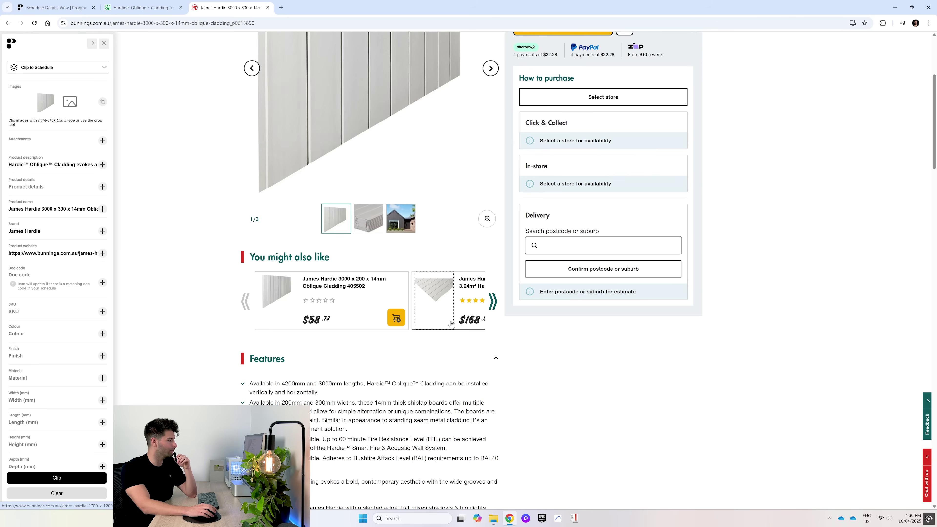
scroll(355, 327, up, 4)
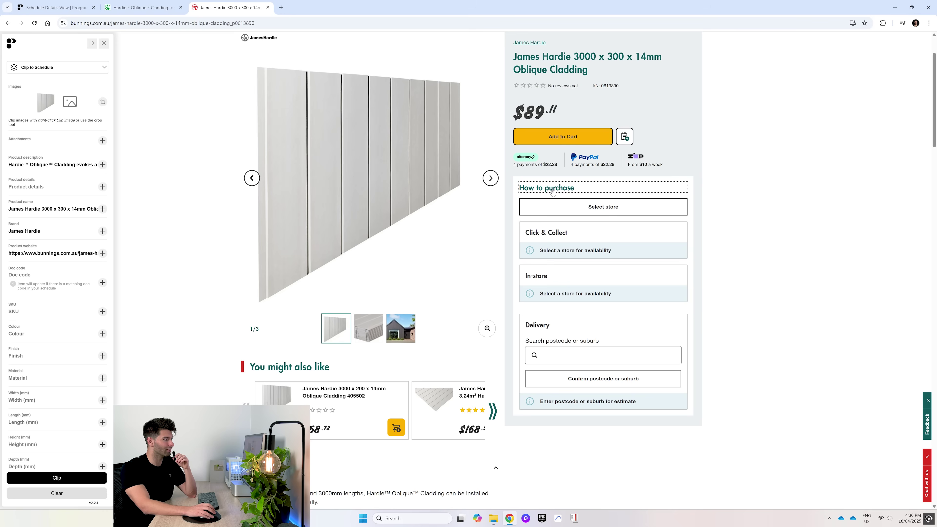
Clip the item number 0613890 as the product's SKU and add the page's Material safety document as an attachment.
double_click(610, 85)
click(644, 152)
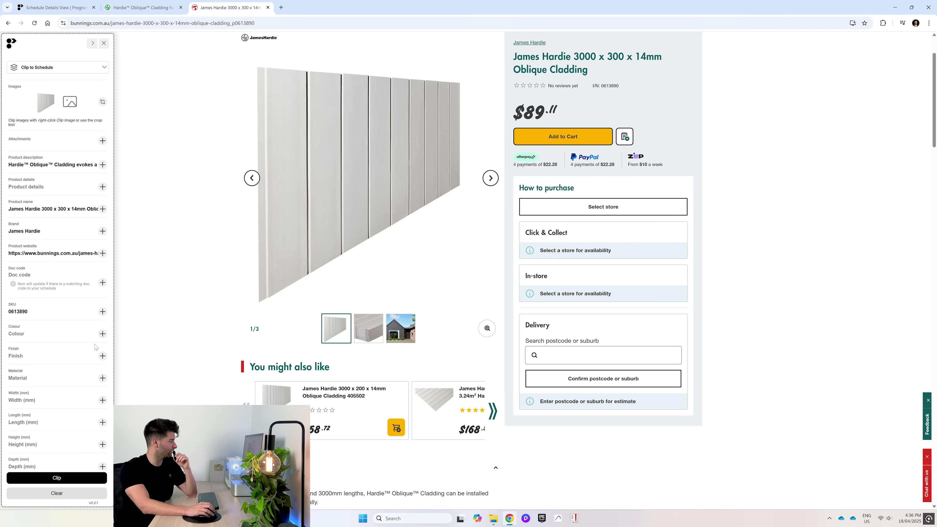
scroll(162, 344, down, 10)
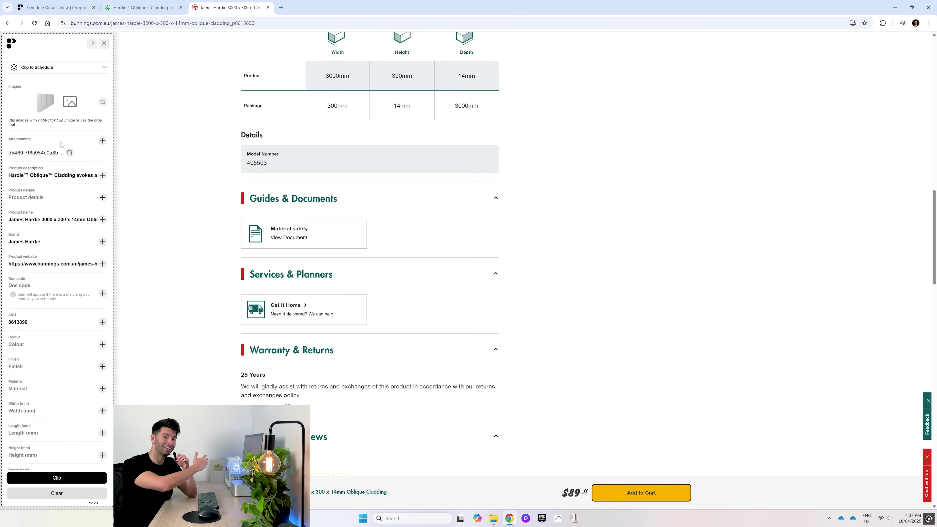
scroll(185, 302, down, 4)
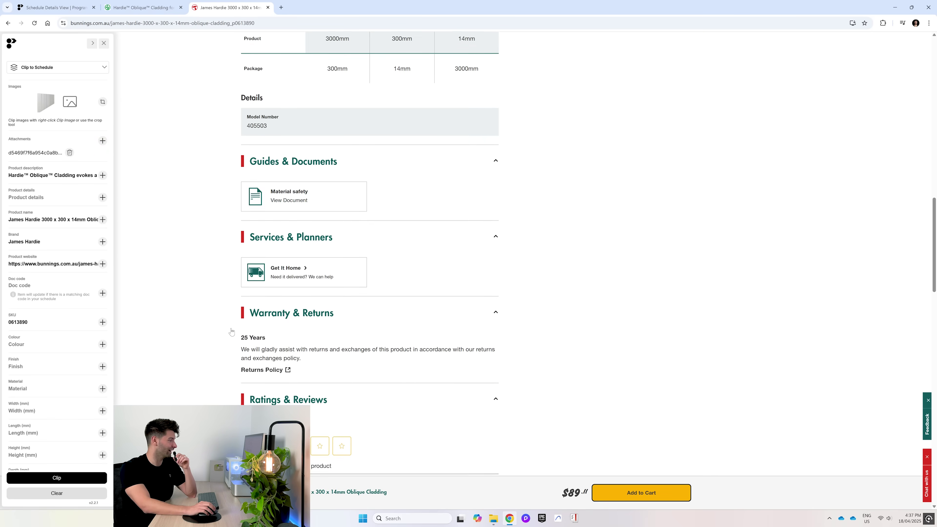
Send the clipped Oblique Cladding product to YouTube Project.
click(63, 479)
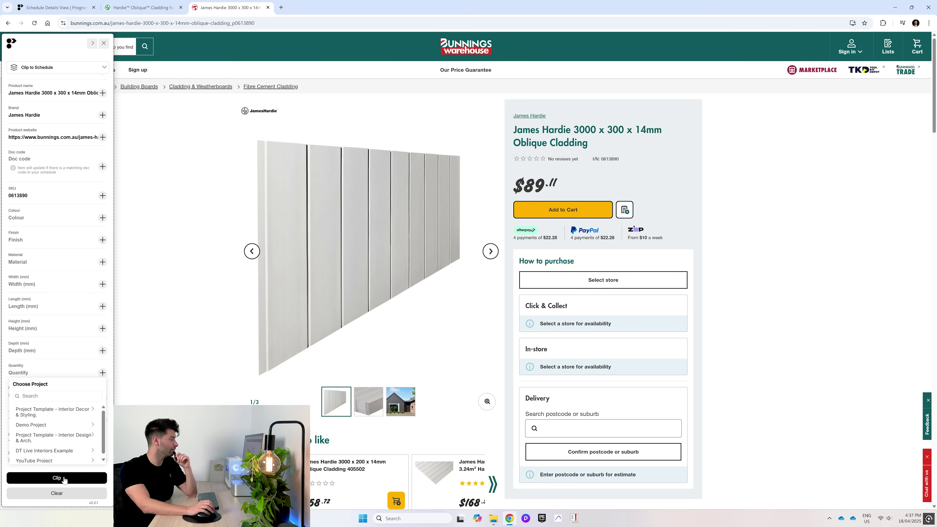
click(54, 461)
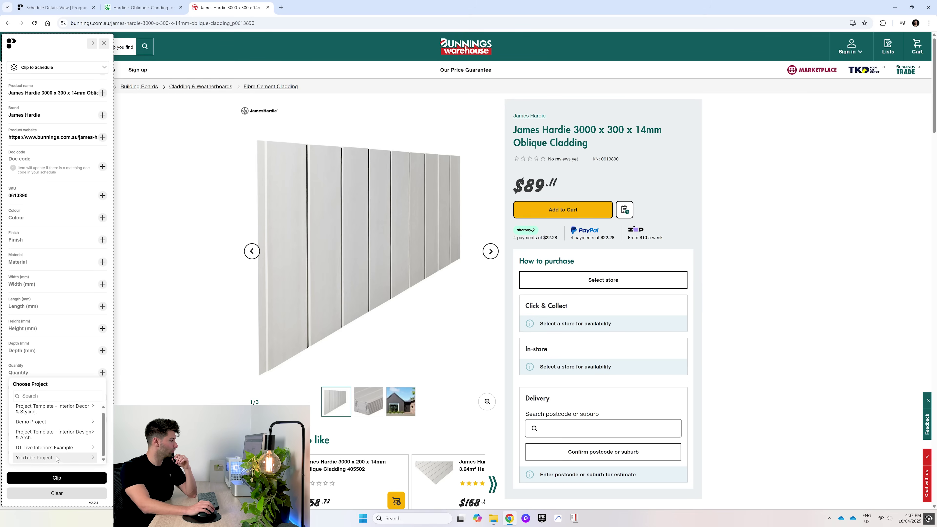
click(65, 457)
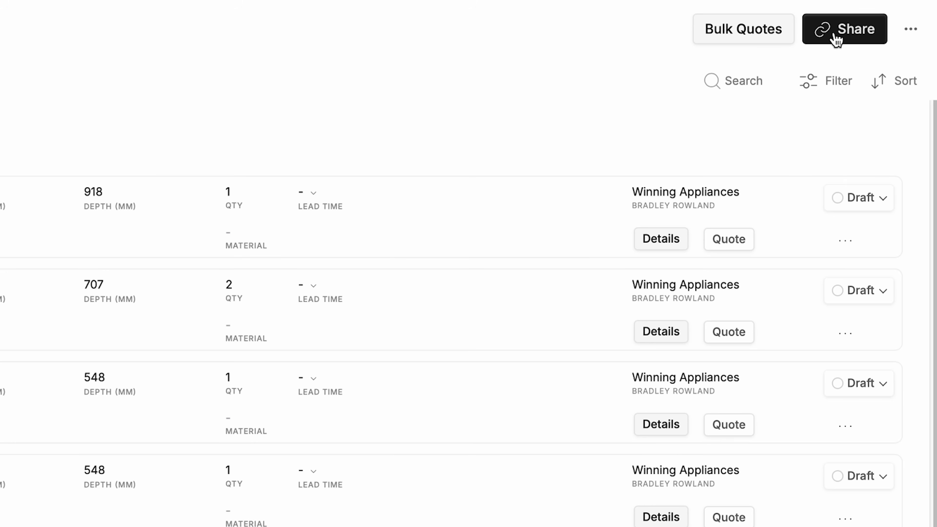
Try publishing the schedule to the Client Dashboard, look at the client e-mail field, and turn that publishing option off again.
click(837, 37)
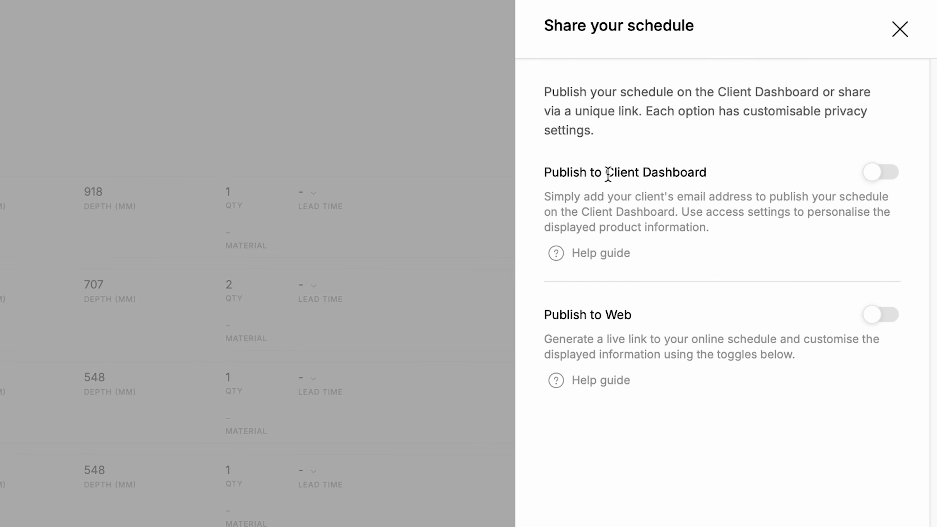
click(873, 174)
click(609, 304)
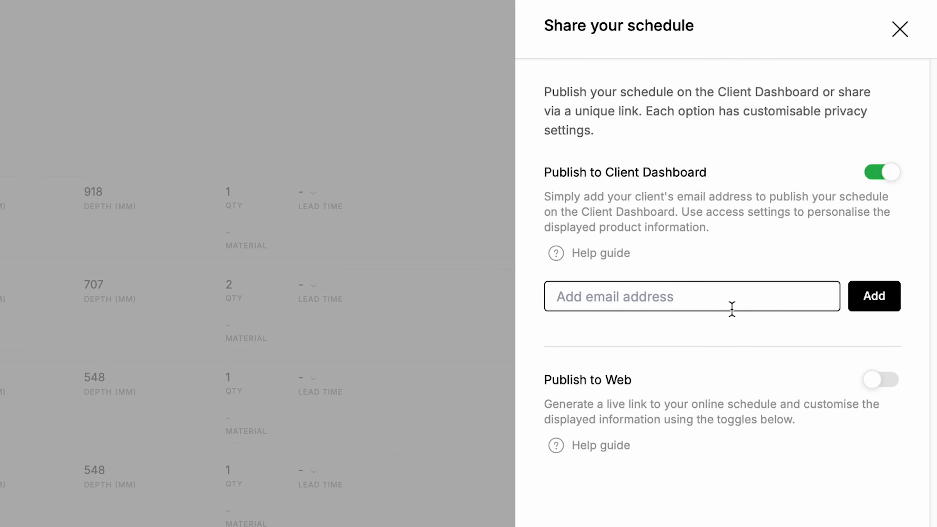
click(881, 173)
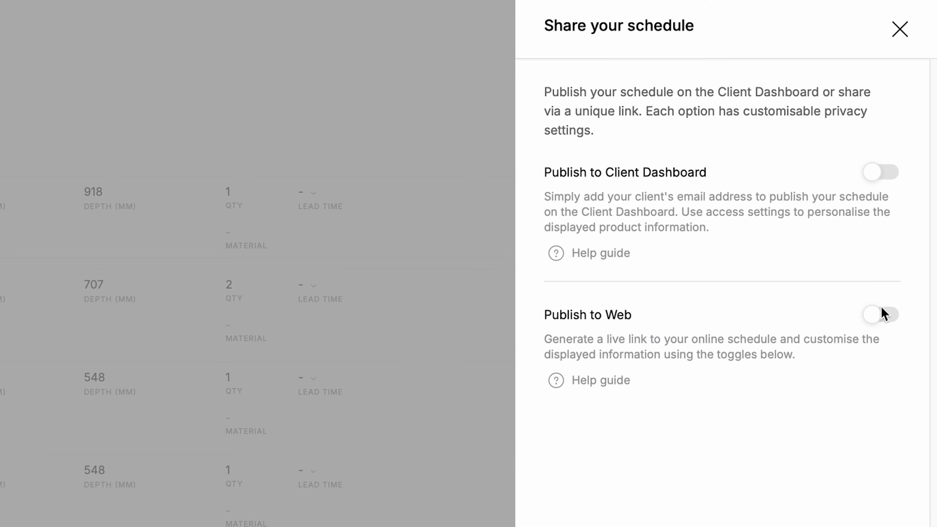
Publish the schedule to the web and open its live shared version.
click(880, 318)
click(794, 421)
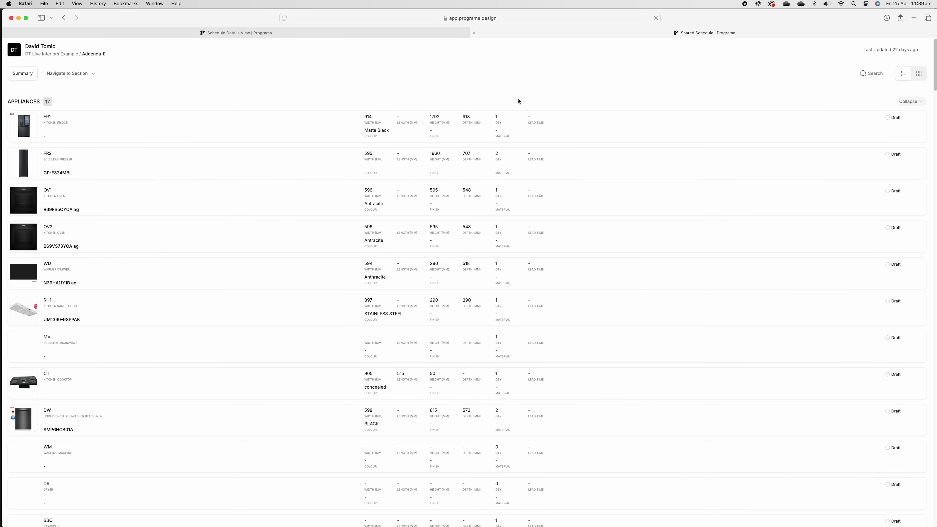
Collapse the Appliances and Joinery sections of the shared schedule and navigate to the Paint Selections section.
click(911, 103)
click(914, 160)
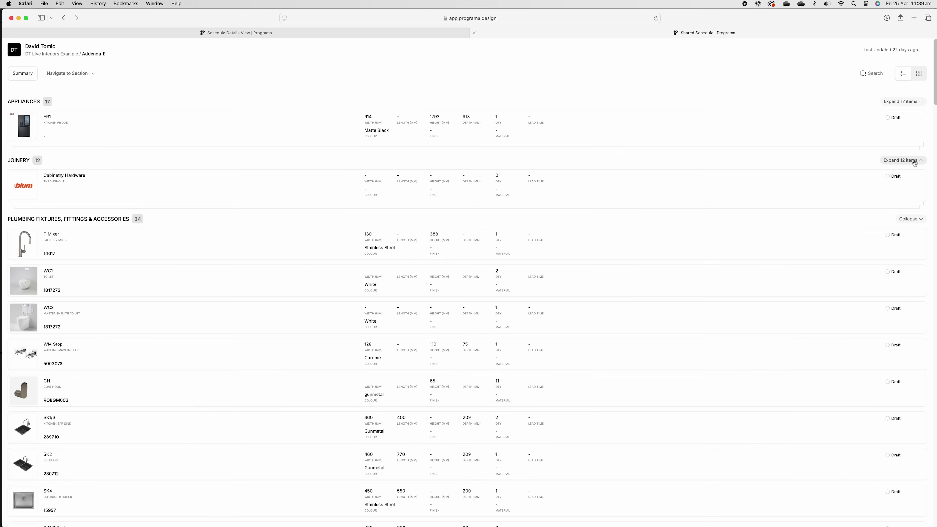
click(90, 74)
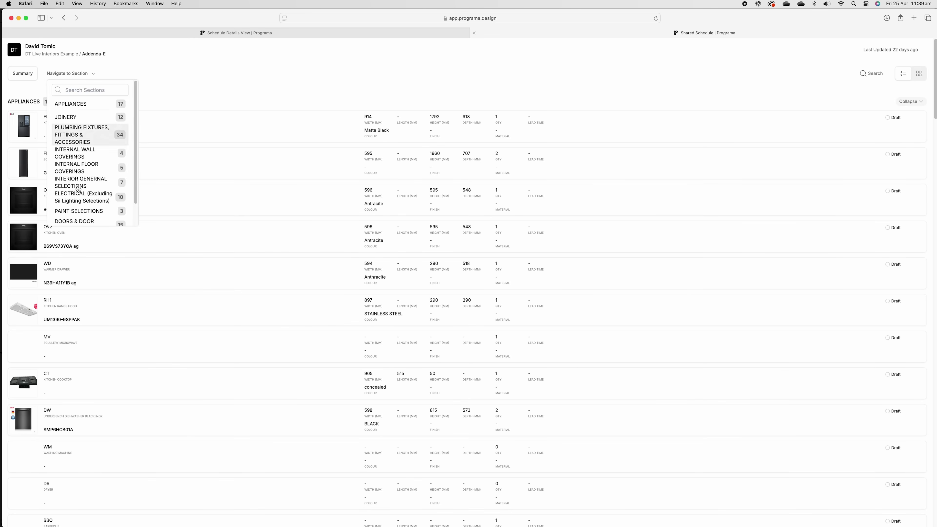
click(77, 211)
Return to the schedule's editing page, turn off Publish to Web and close the sharing settings.
key(ctrl+Tab)
click(916, 164)
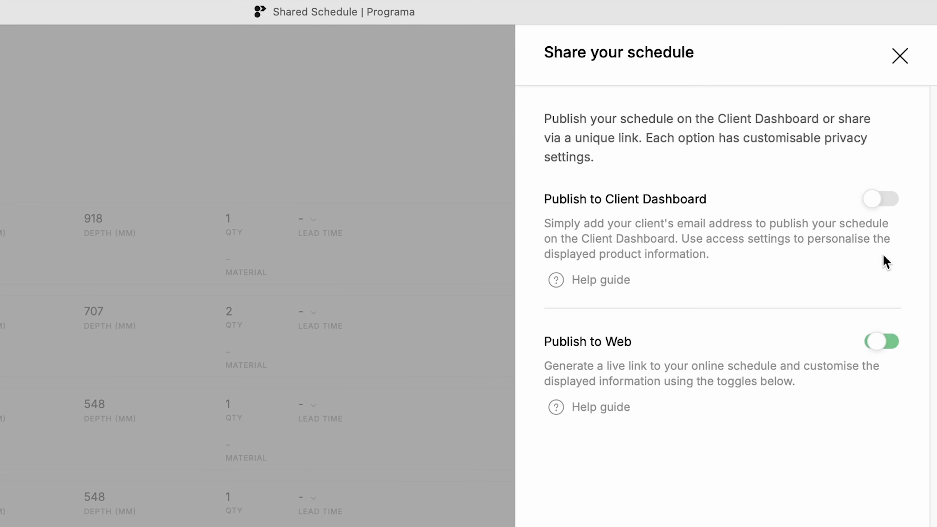
click(902, 57)
Open the PDF export options for the schedule.
click(911, 59)
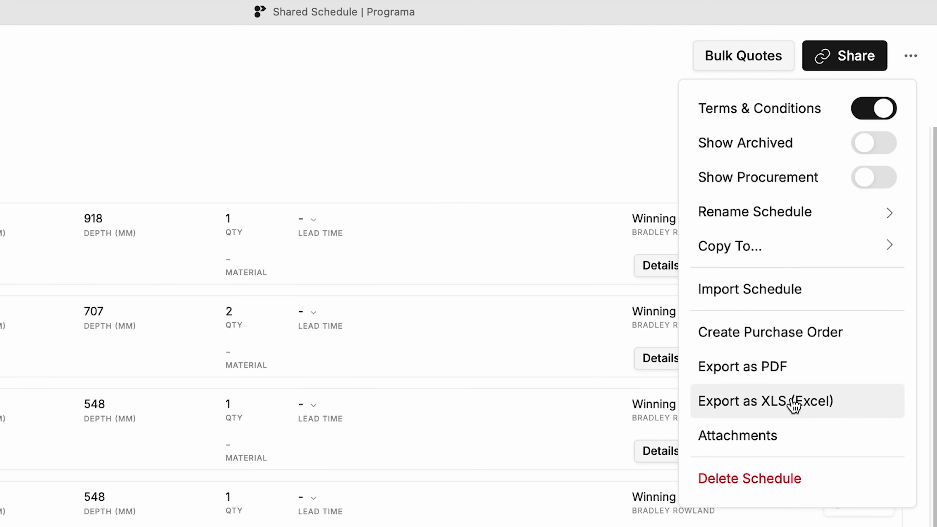
click(788, 371)
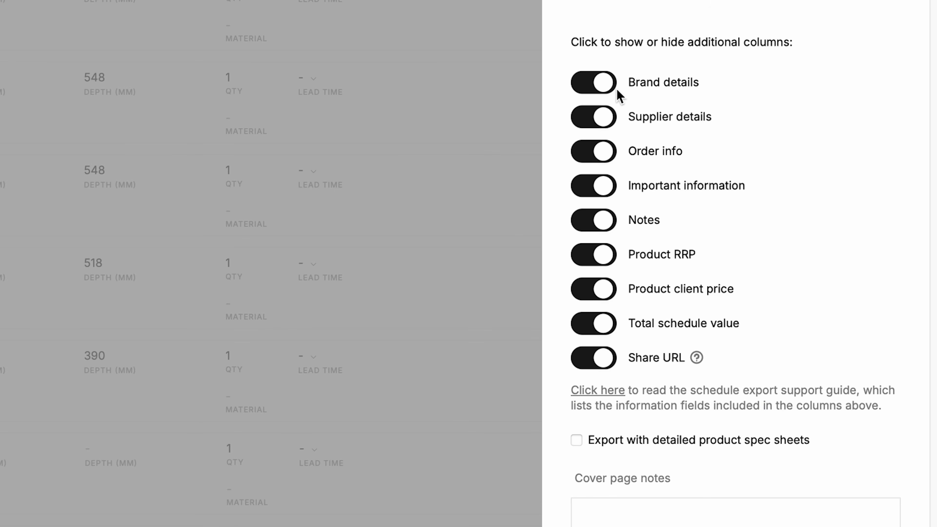
Hide the Product RRP, Product client price and Total schedule value columns in the export, and show all three again.
click(598, 260)
click(596, 292)
click(591, 329)
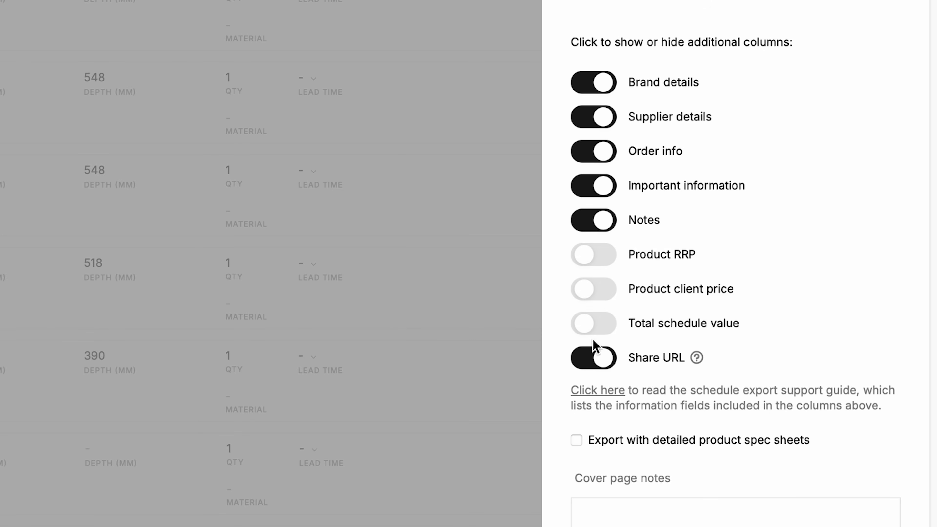
click(606, 263)
click(605, 296)
click(600, 327)
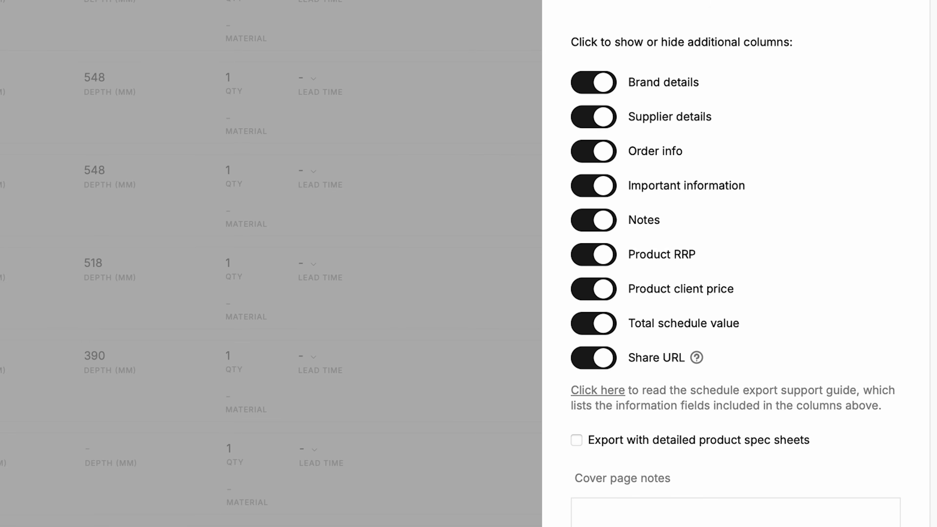
Export the schedule as a PDF and open the latest online version linked on its cover page.
click(896, 503)
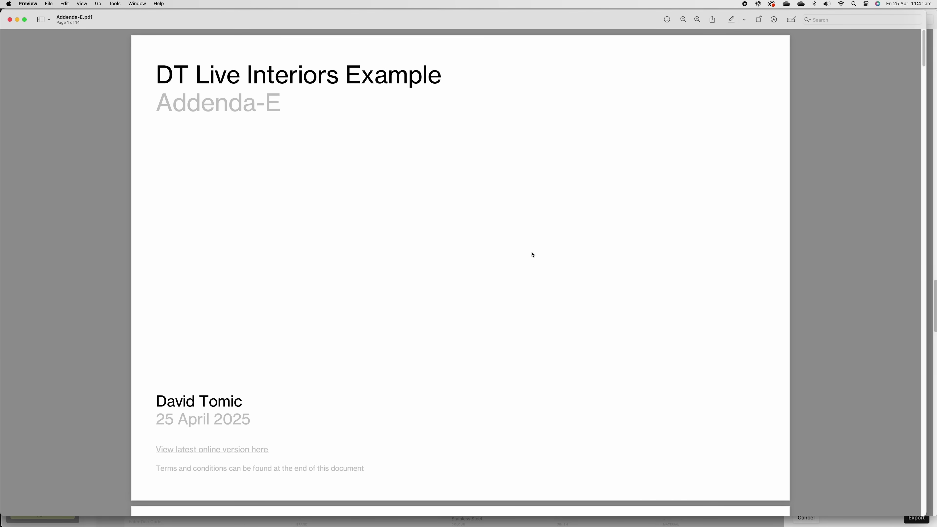
scroll(520, 259, down, 1)
click(224, 441)
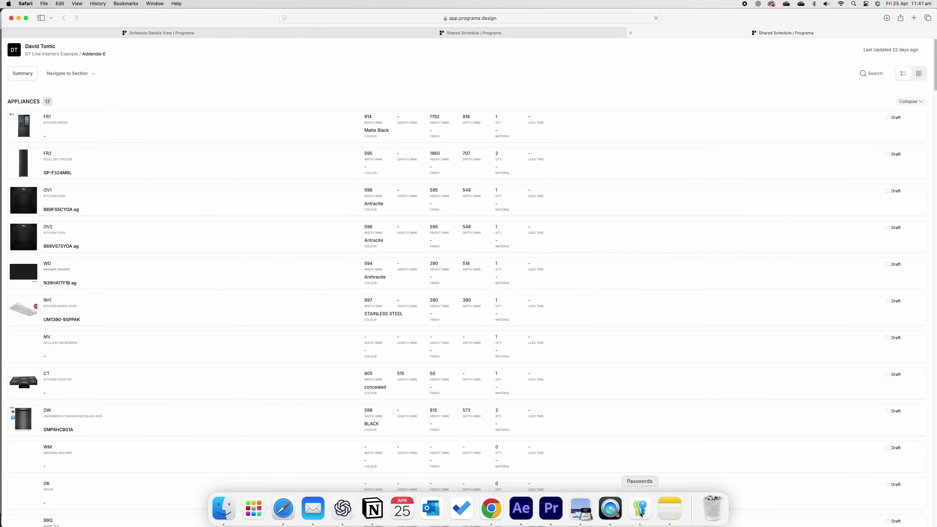
Switch back to Preview, look through the product pages of Addenda-E.pdf and return to its cover page.
click(580, 508)
scroll(443, 384, down, 15)
scroll(443, 384, down, 20)
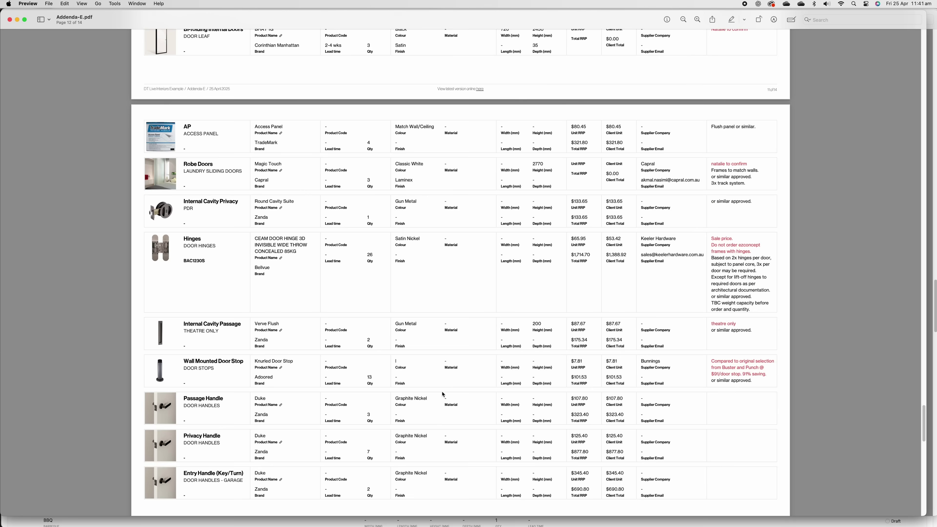
key(Home)
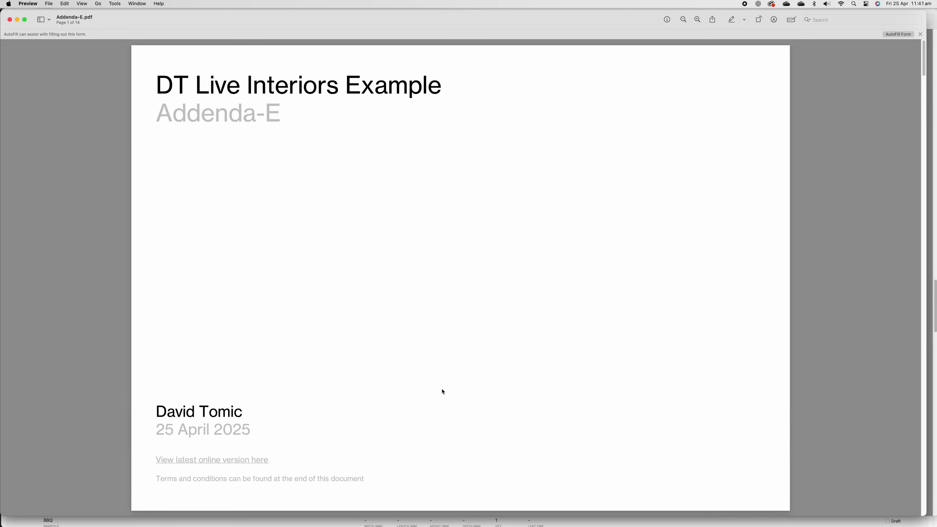